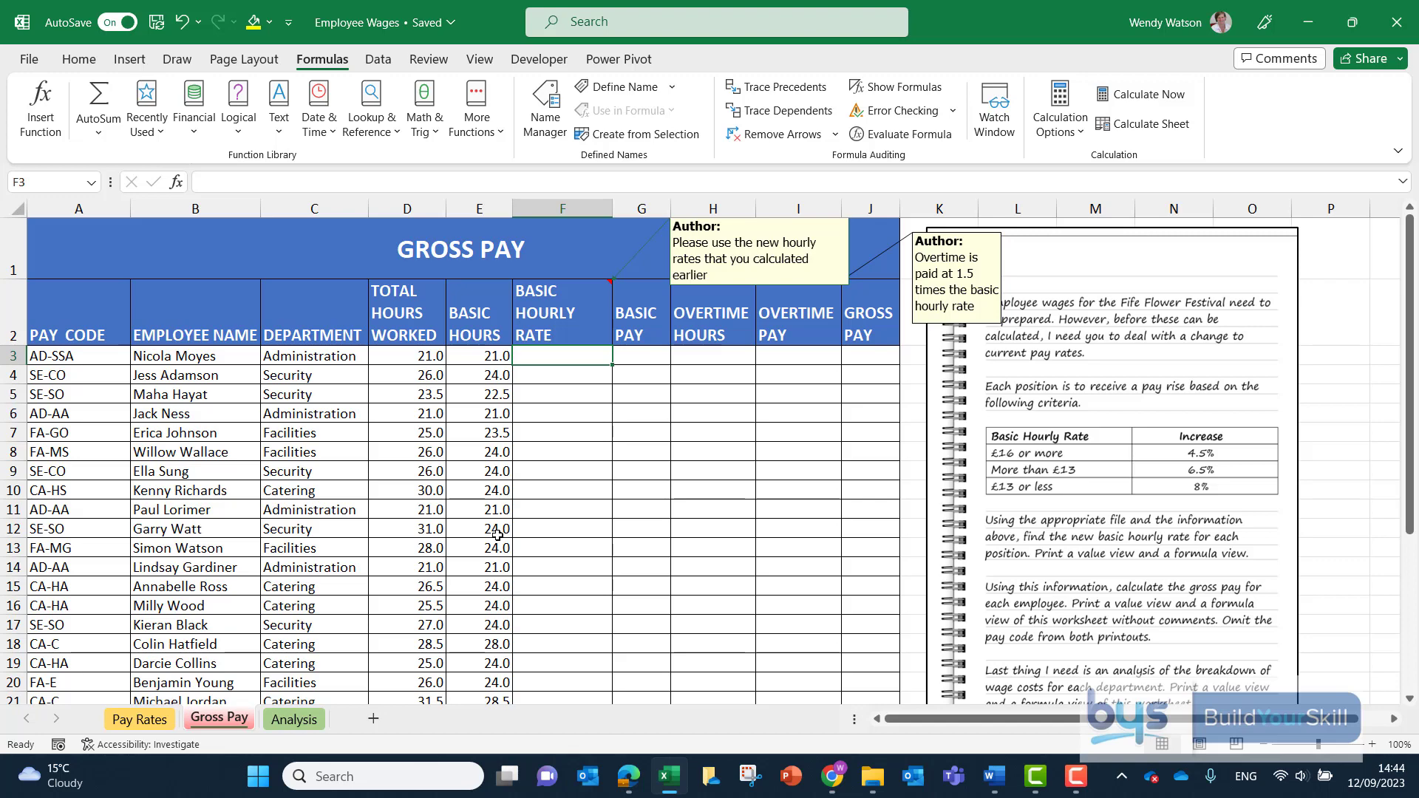
- Check the new hourly rates on the Pay Rates sheet, then begin =vlookup( in Gross Pay F3
left_click(157, 726)
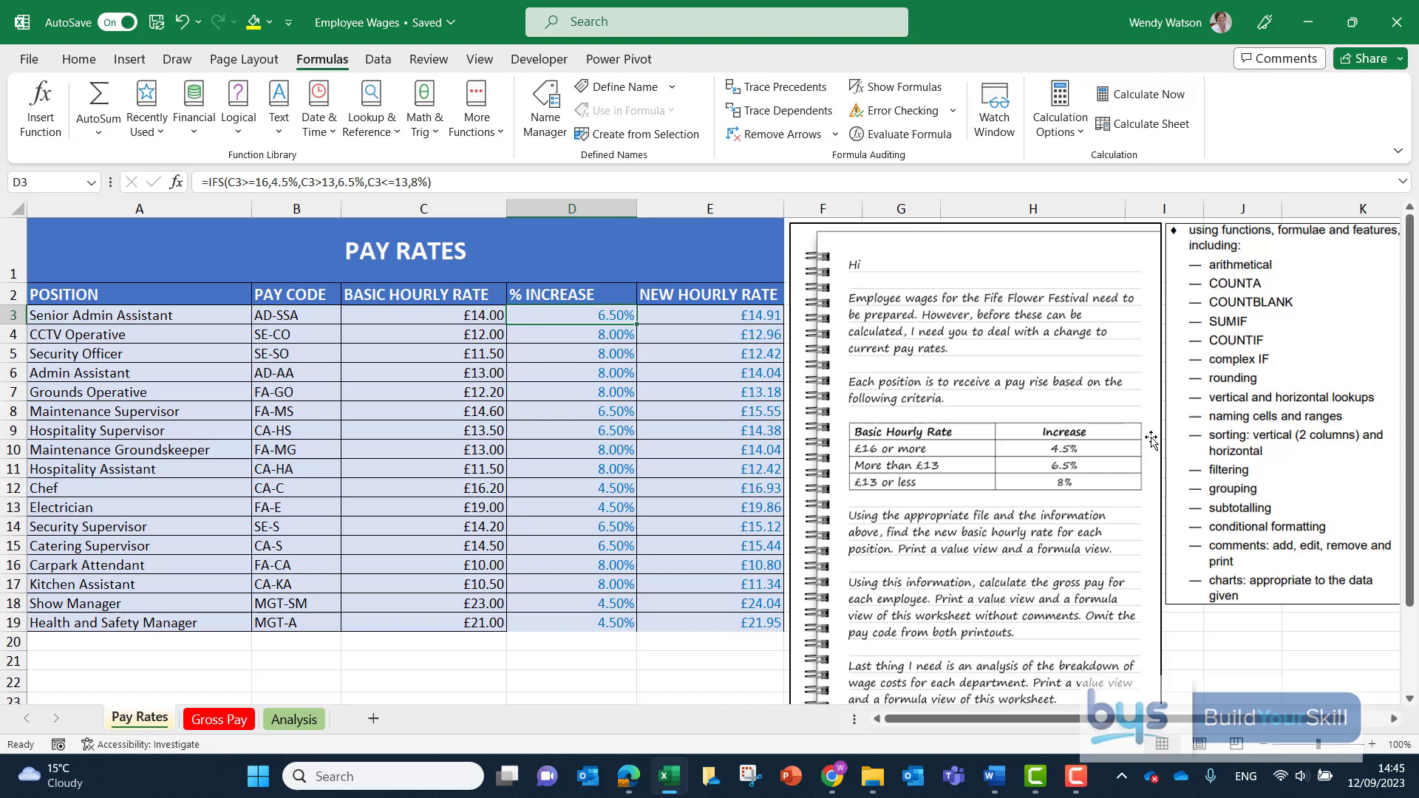
left_click(718, 314)
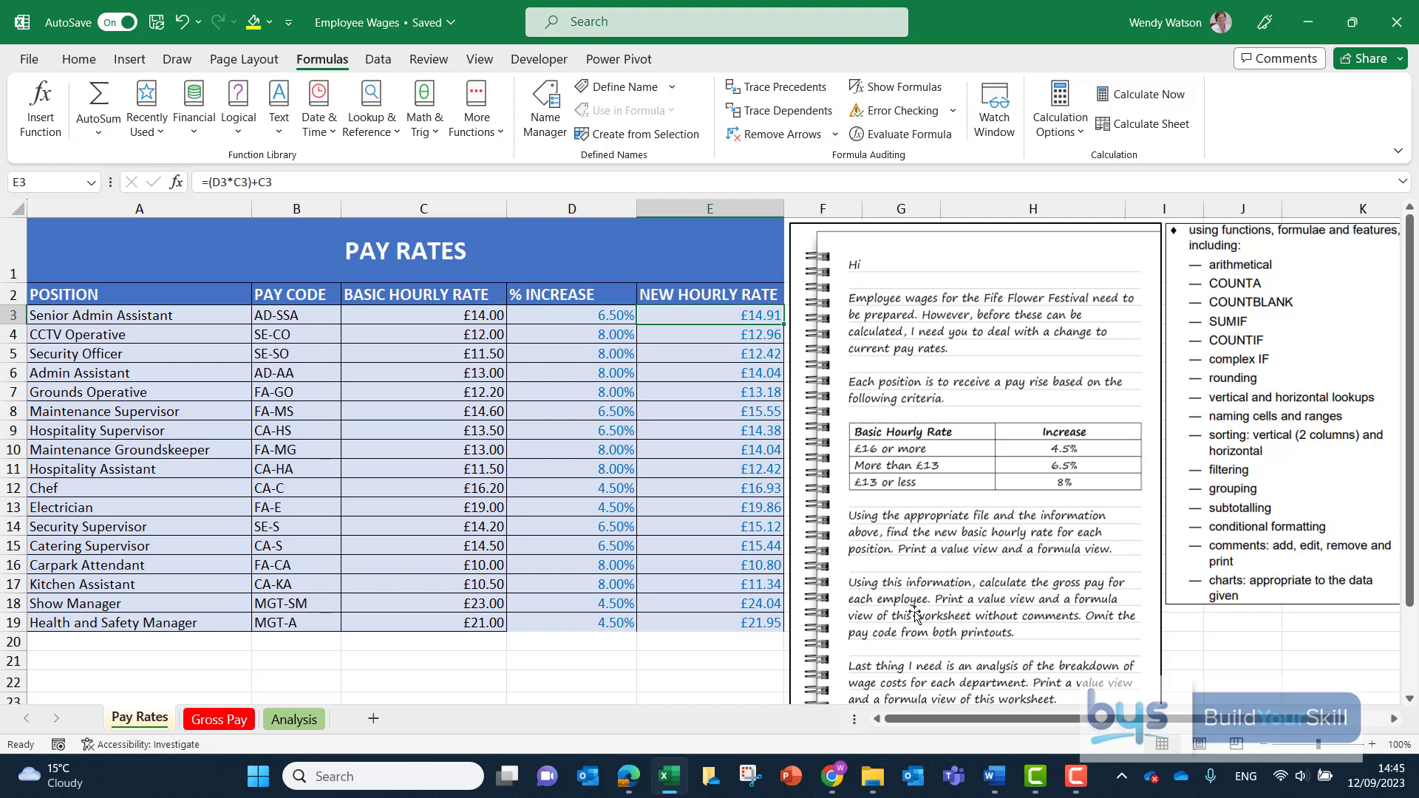
left_click(206, 720)
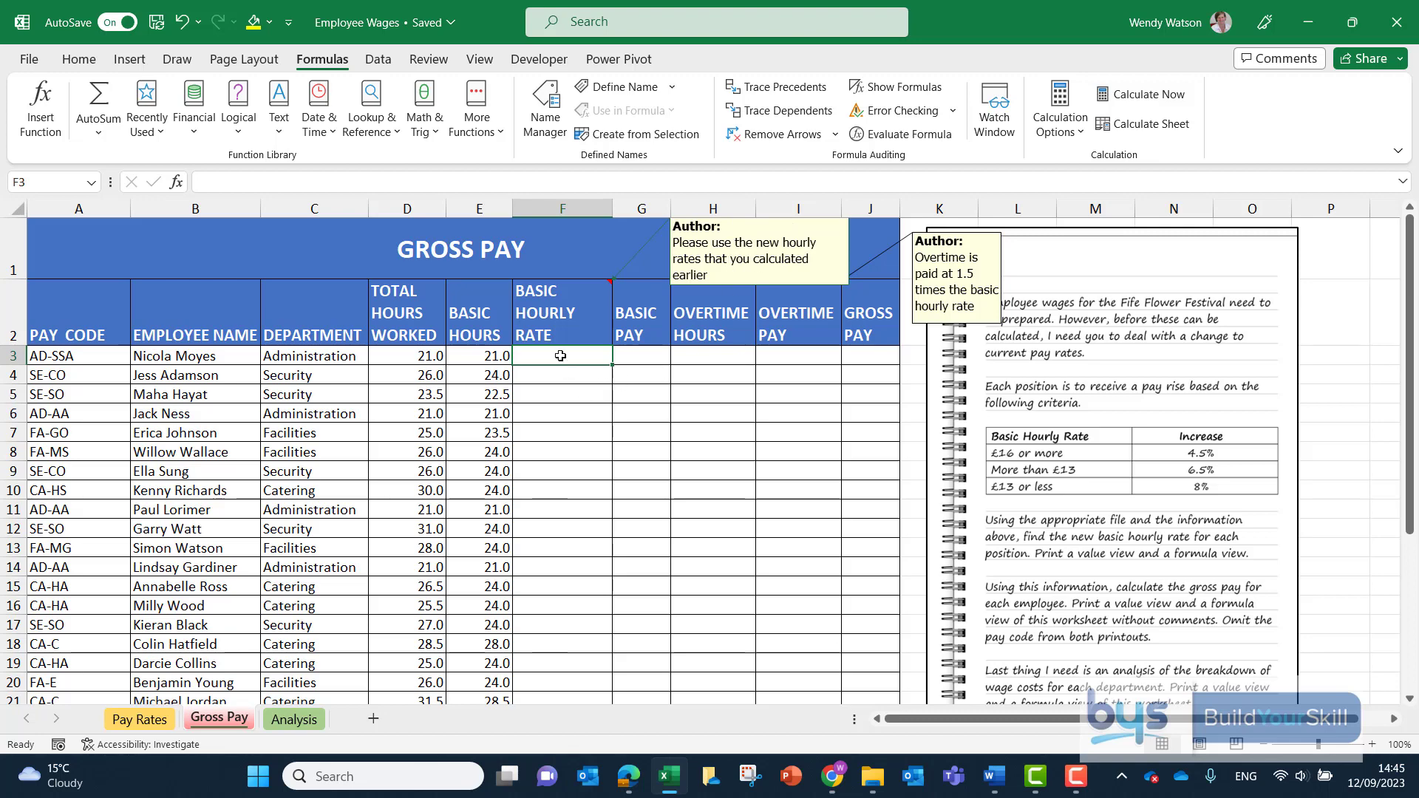
left_click(141, 720)
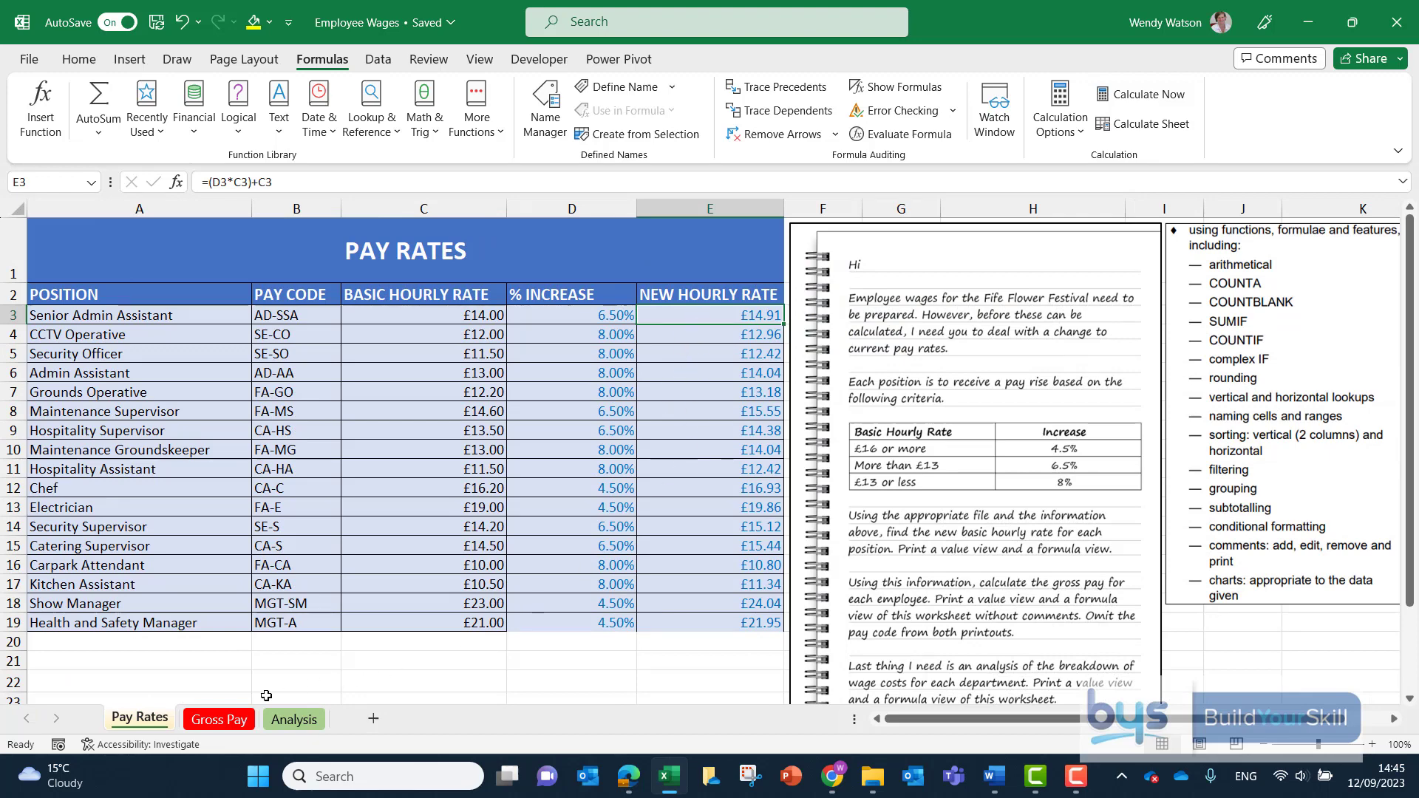
left_click(231, 722)
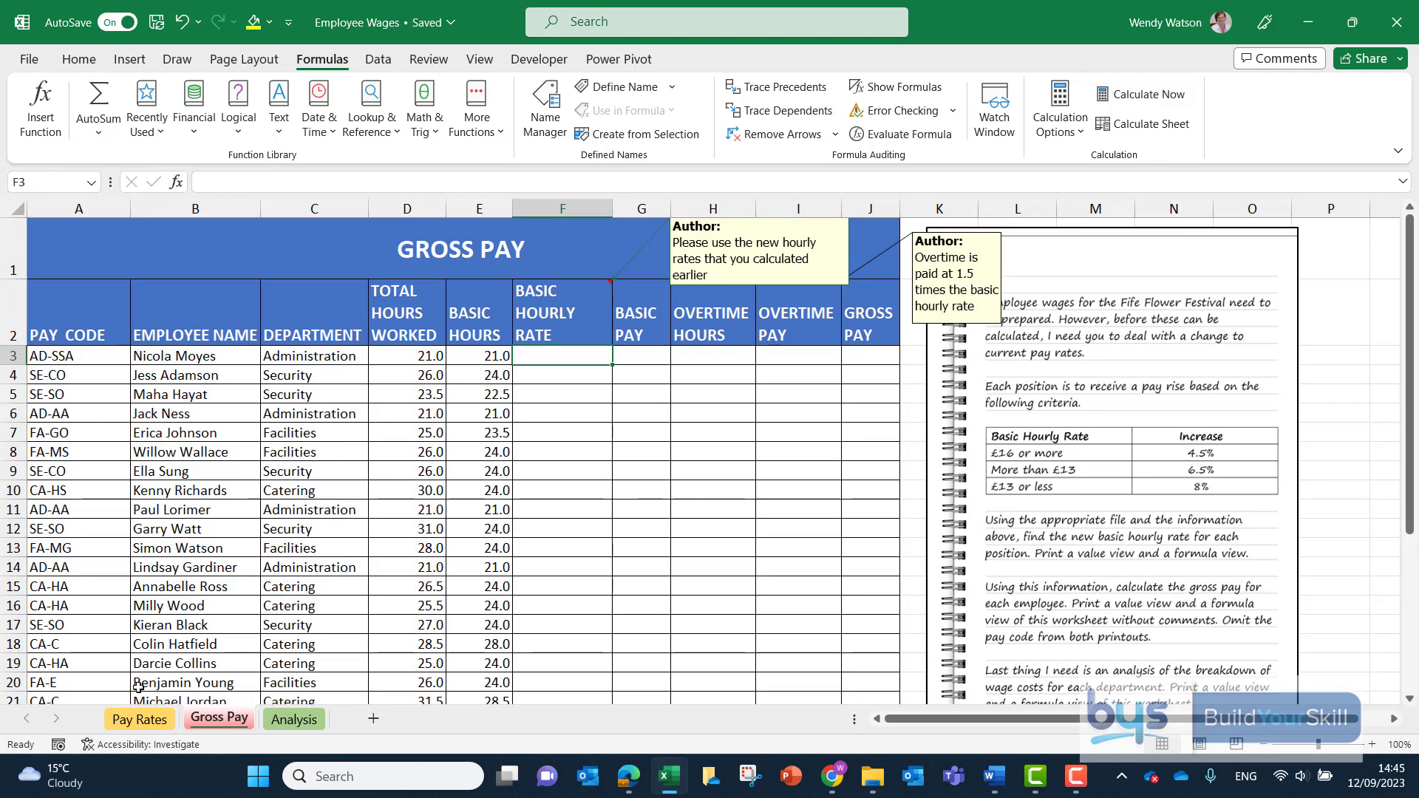
left_click(137, 725)
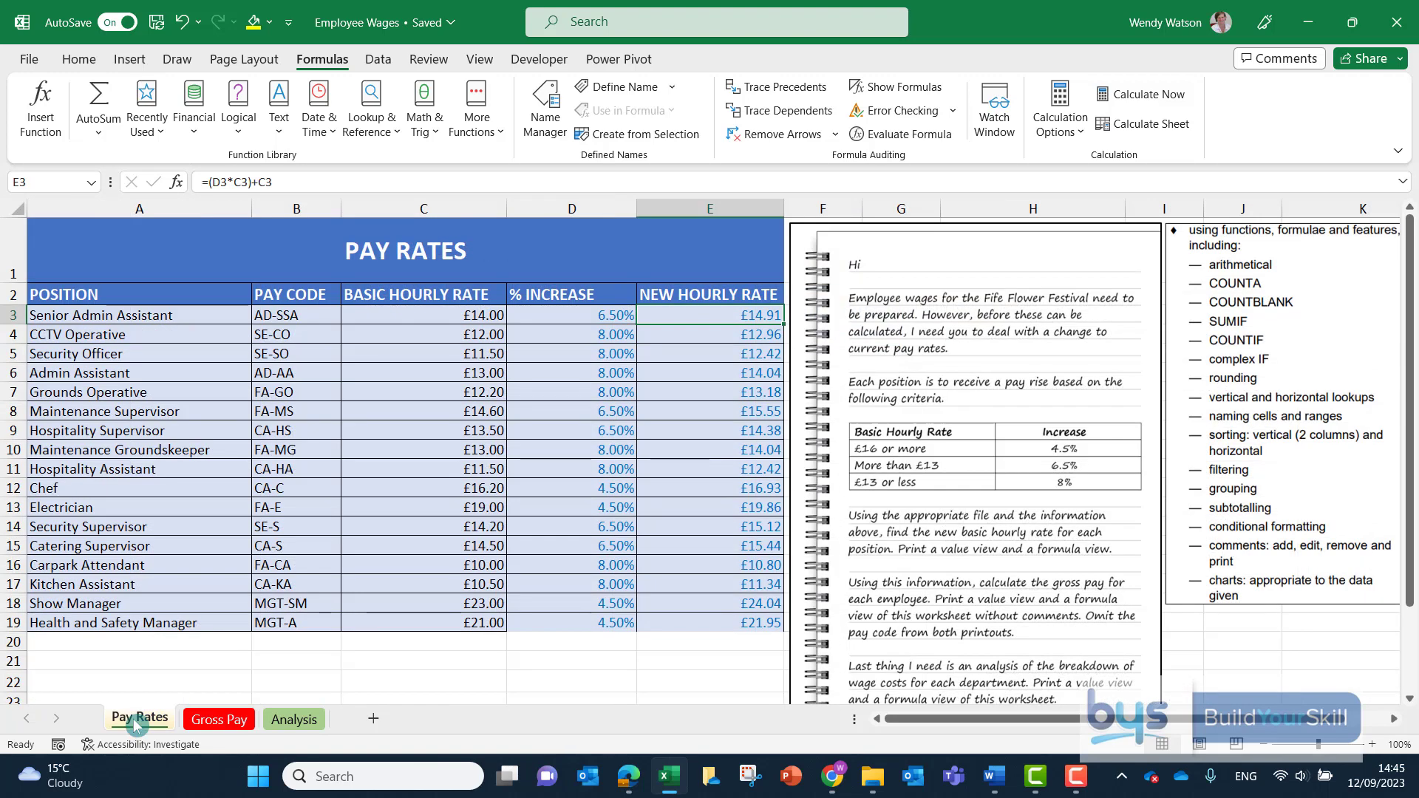
left_click(225, 723)
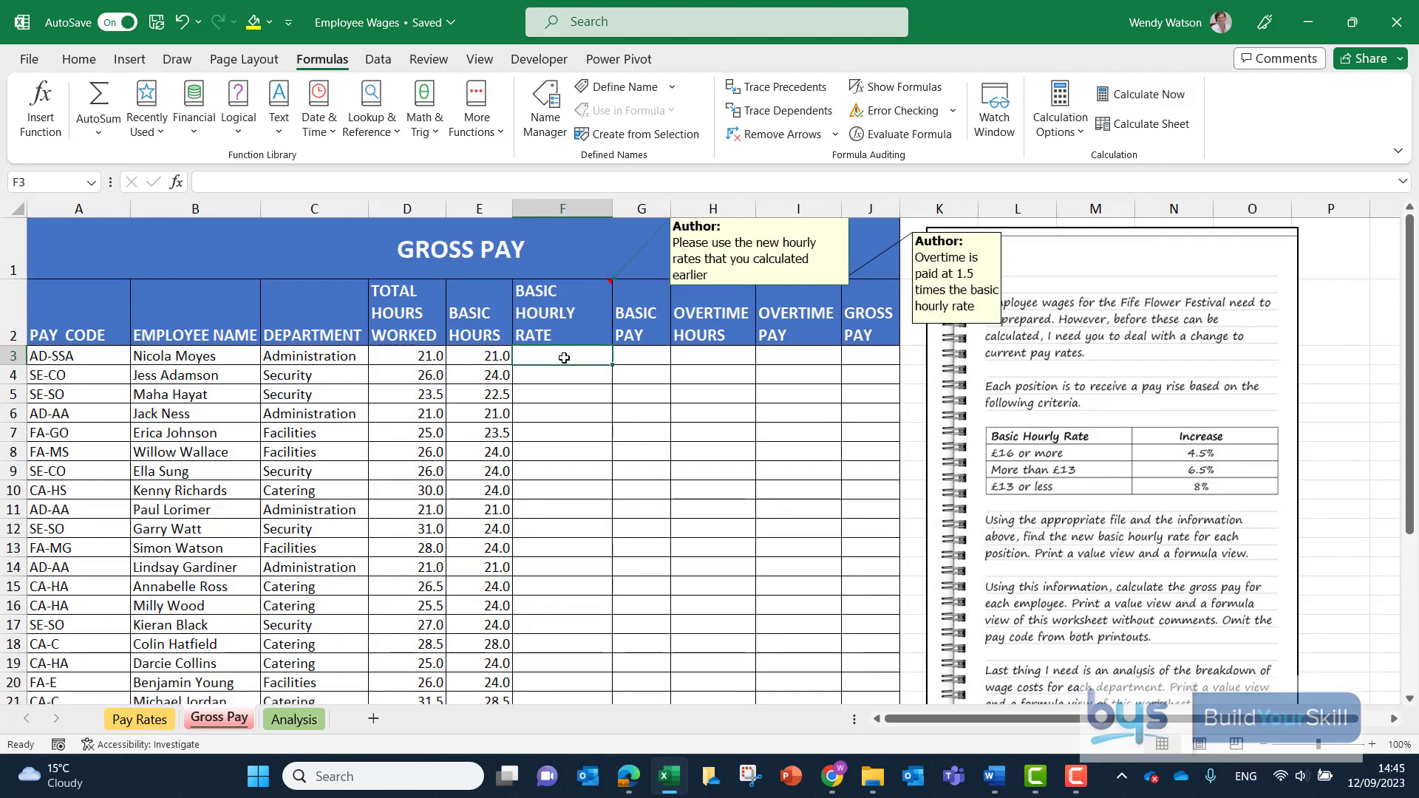
type("=v")
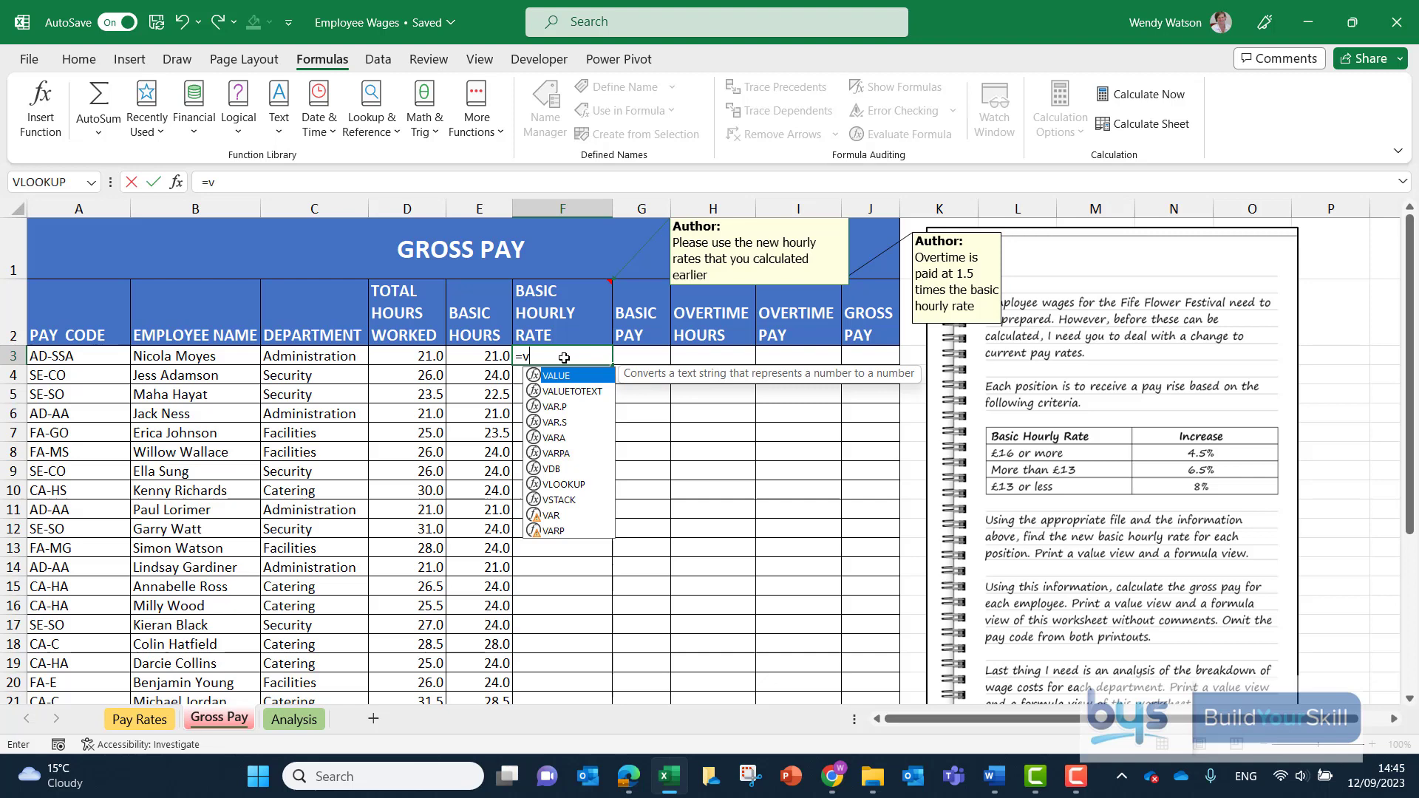
type("loo")
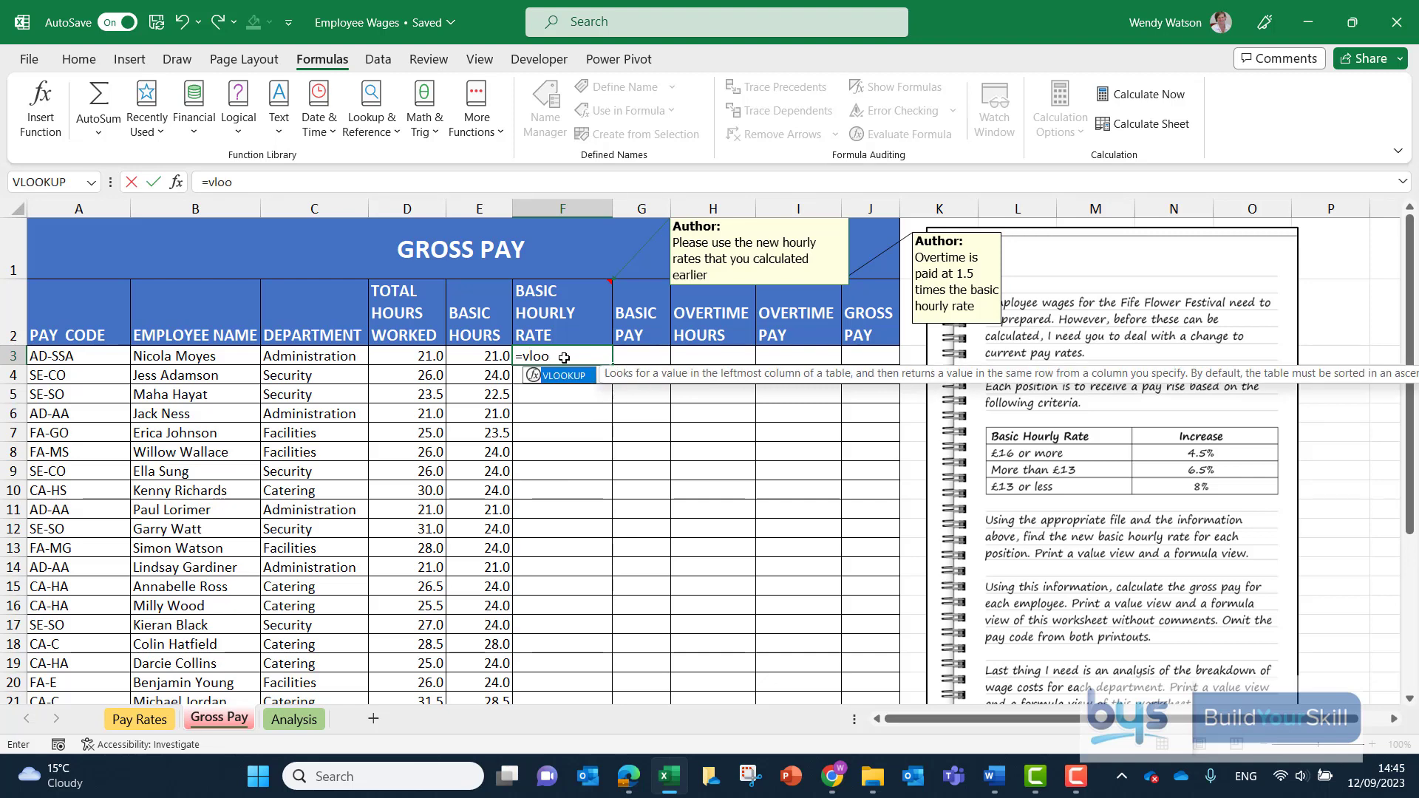
type("kup(")
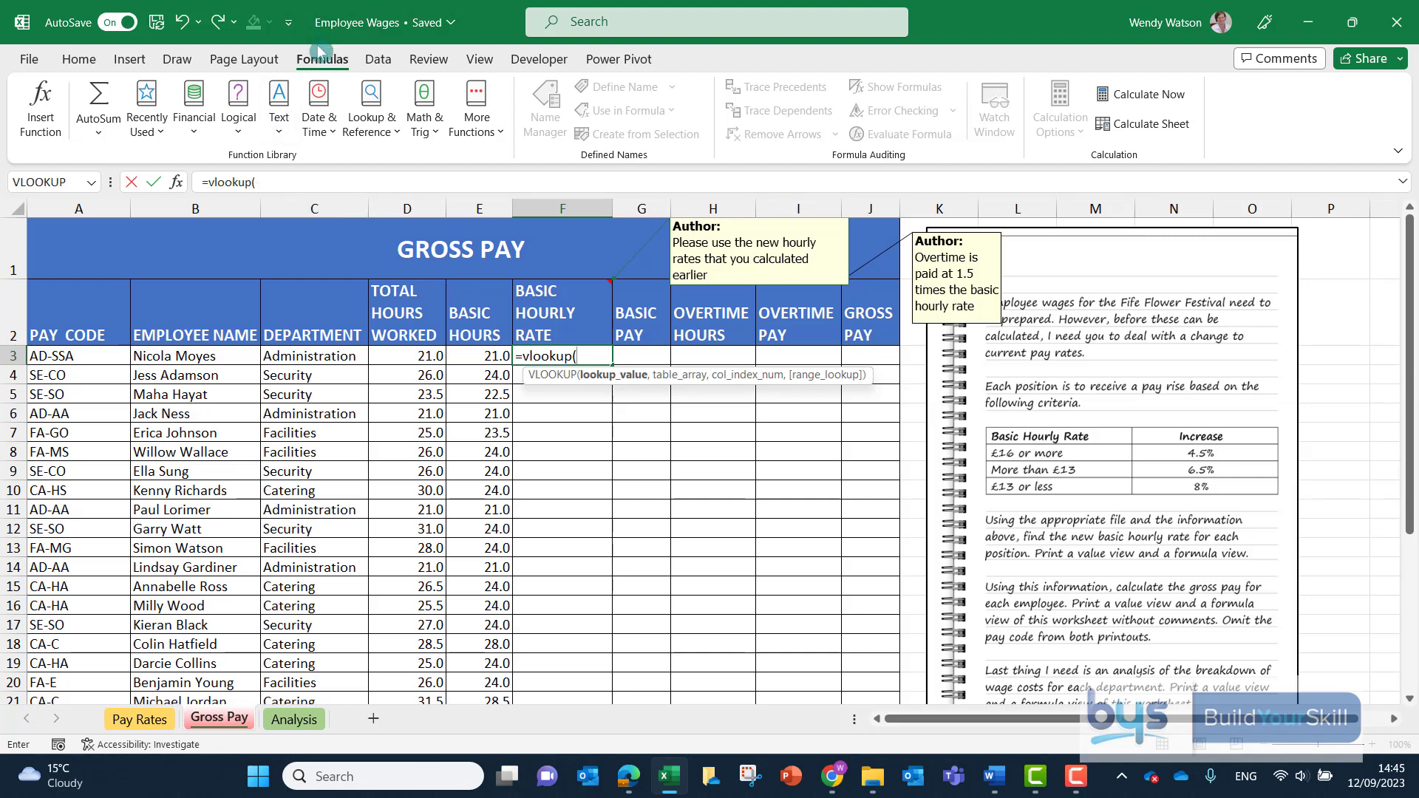
- Open the VLOOKUP arguments and set Lookup_value to A3
left_click(61, 99)
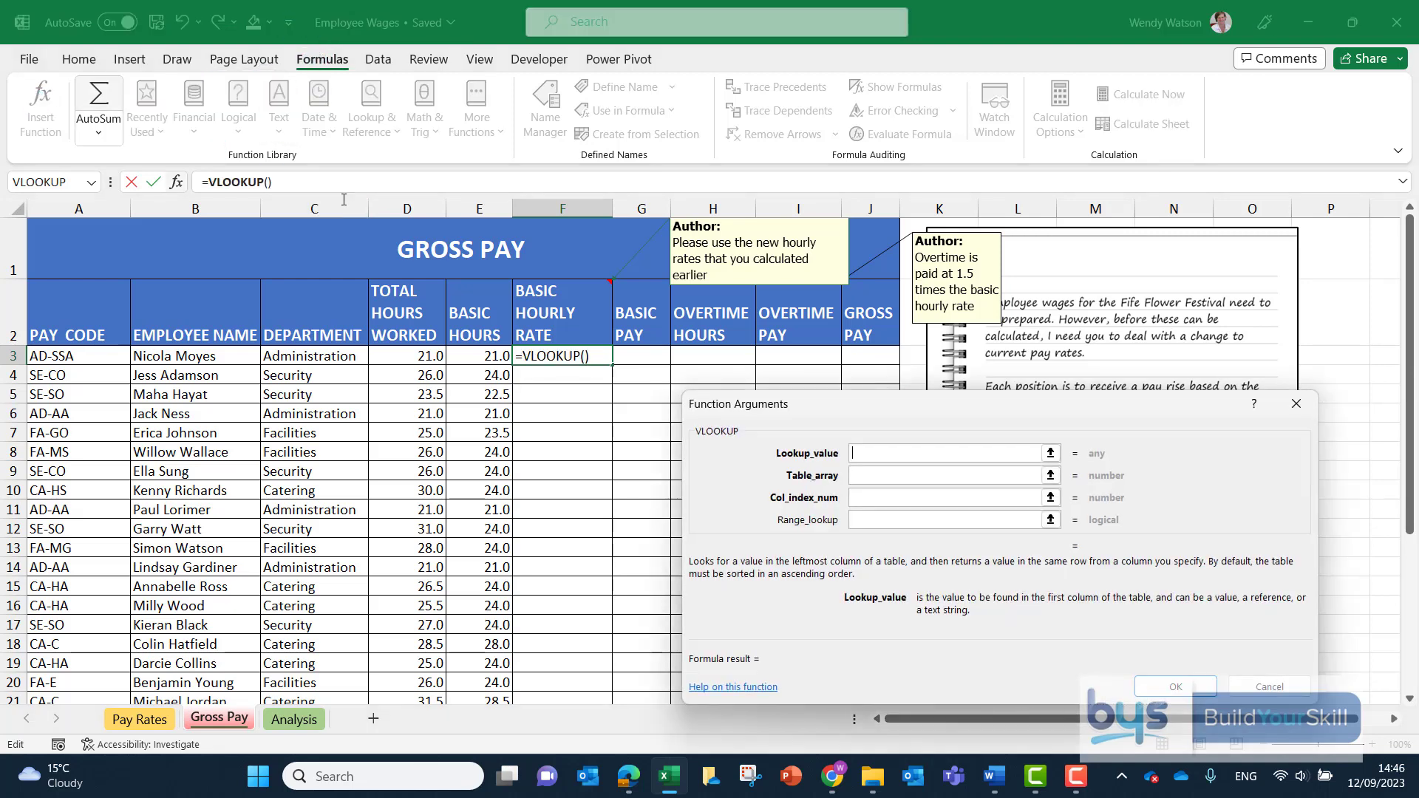
left_click_drag(871, 419, 729, 418)
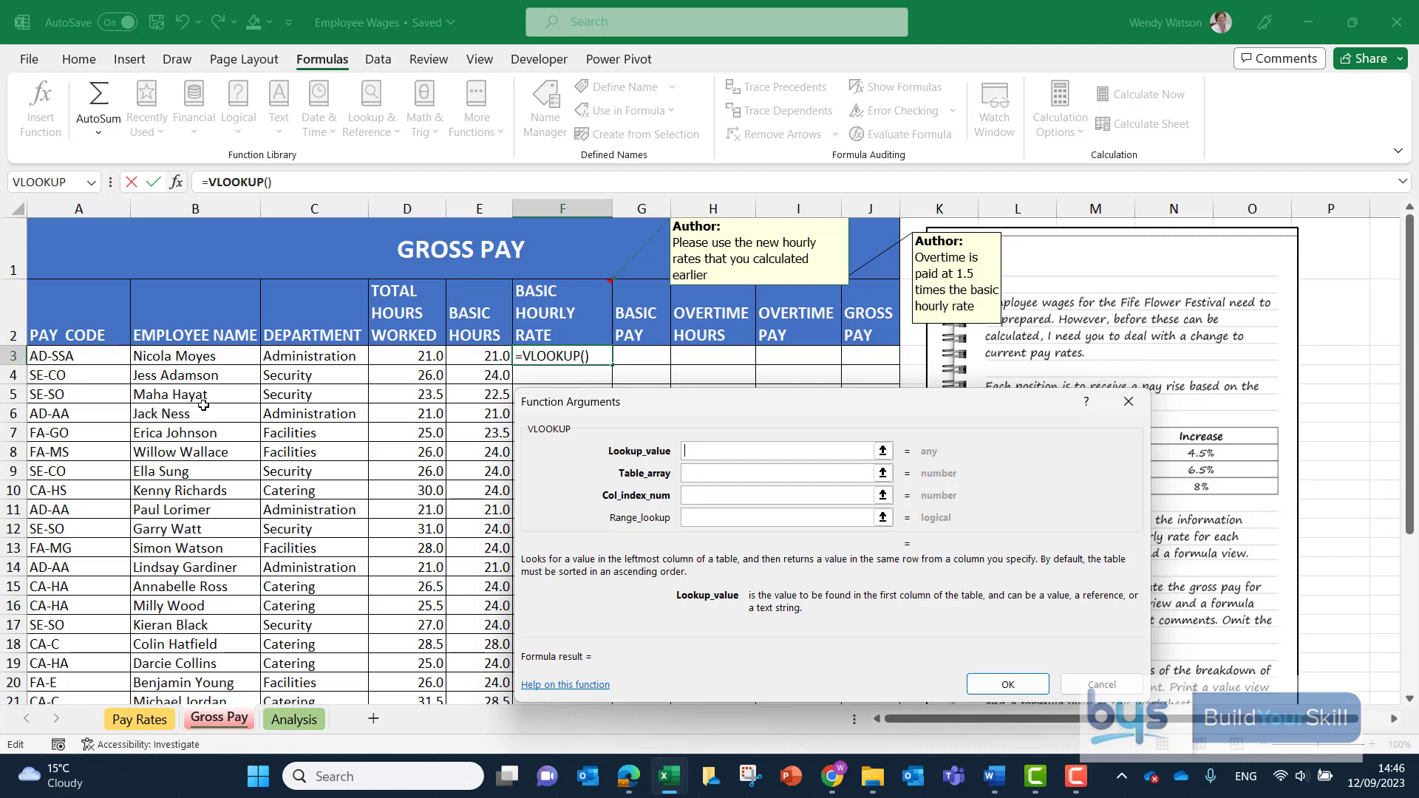
left_click(71, 355)
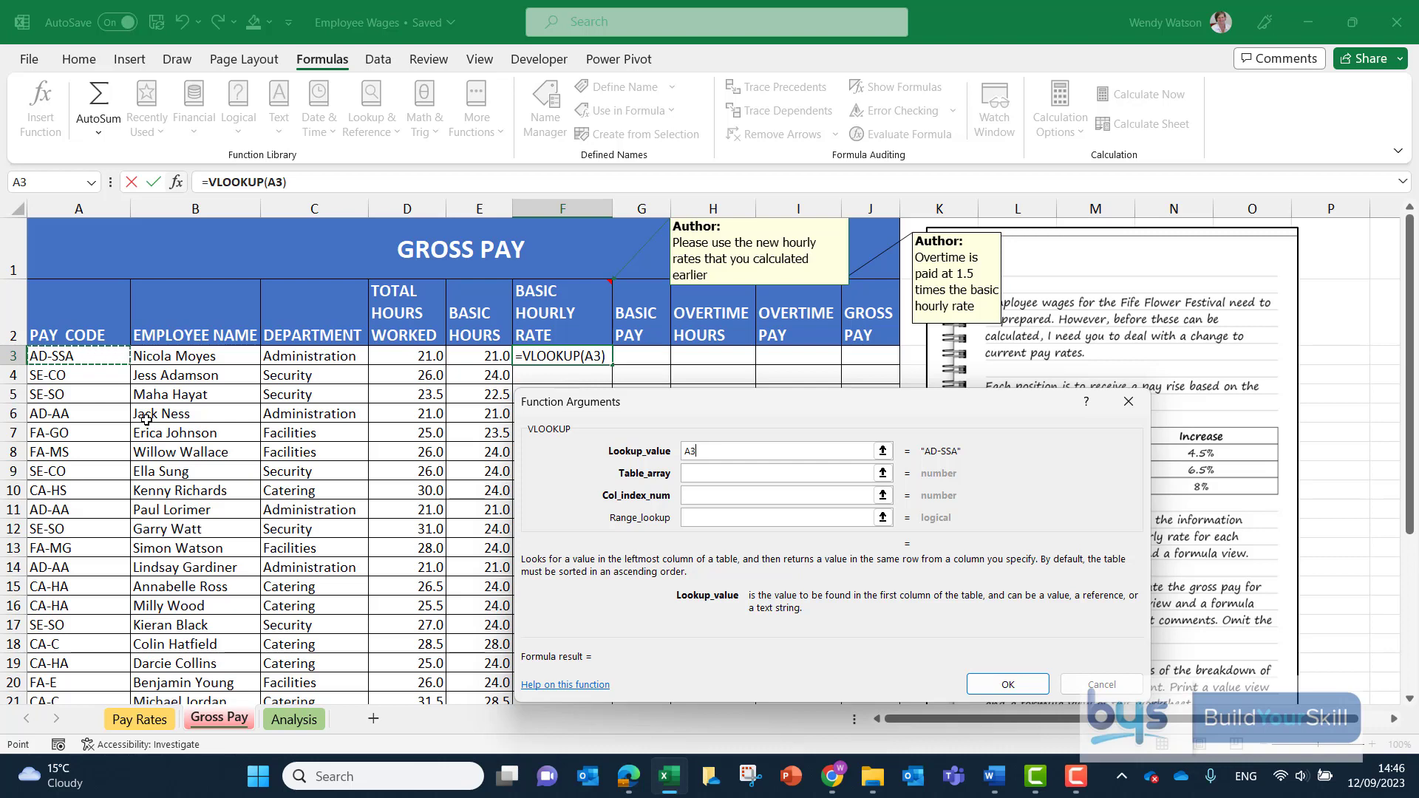
left_click(730, 472)
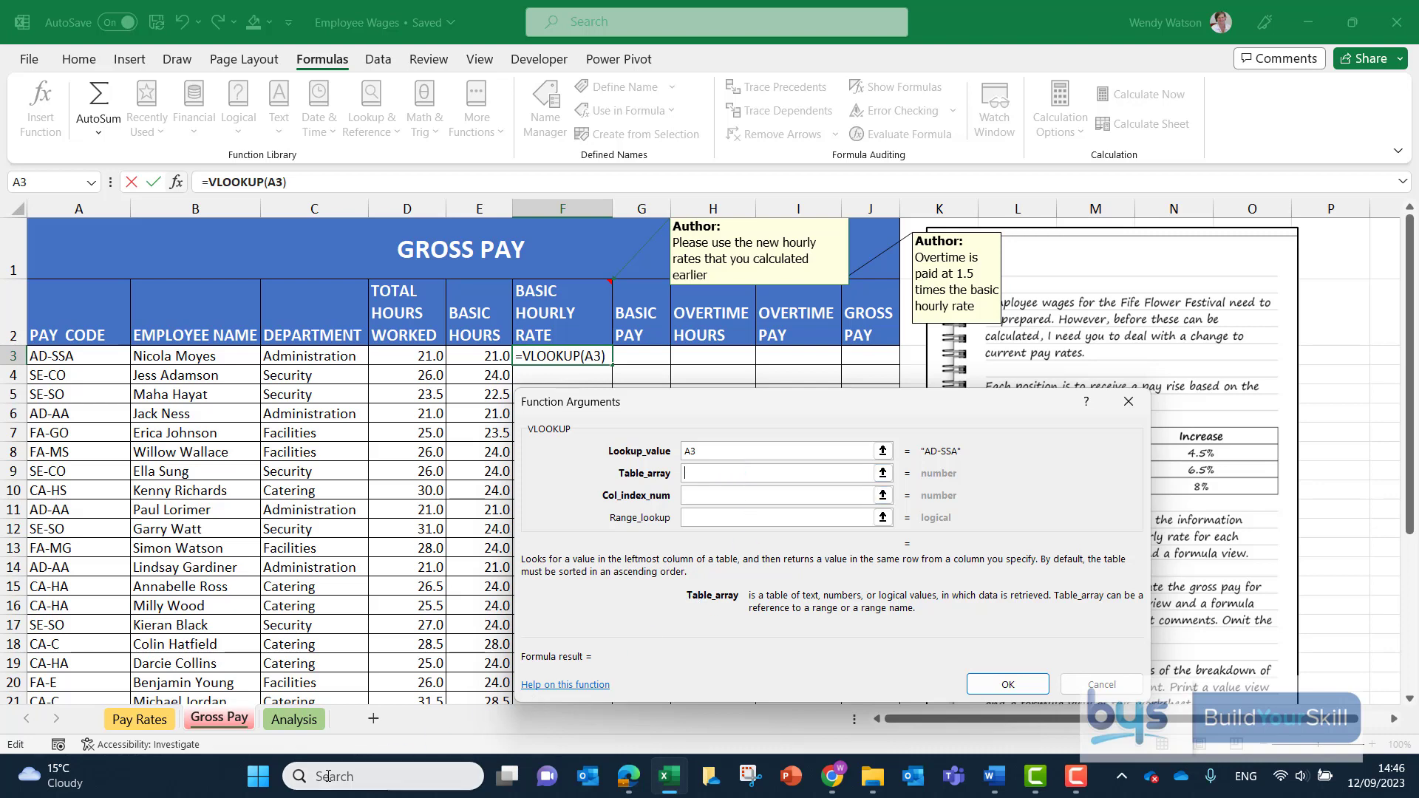
- Set Table_array to the absolute range 'Pay Rates'!$B$2:$E$19
left_click(127, 724)
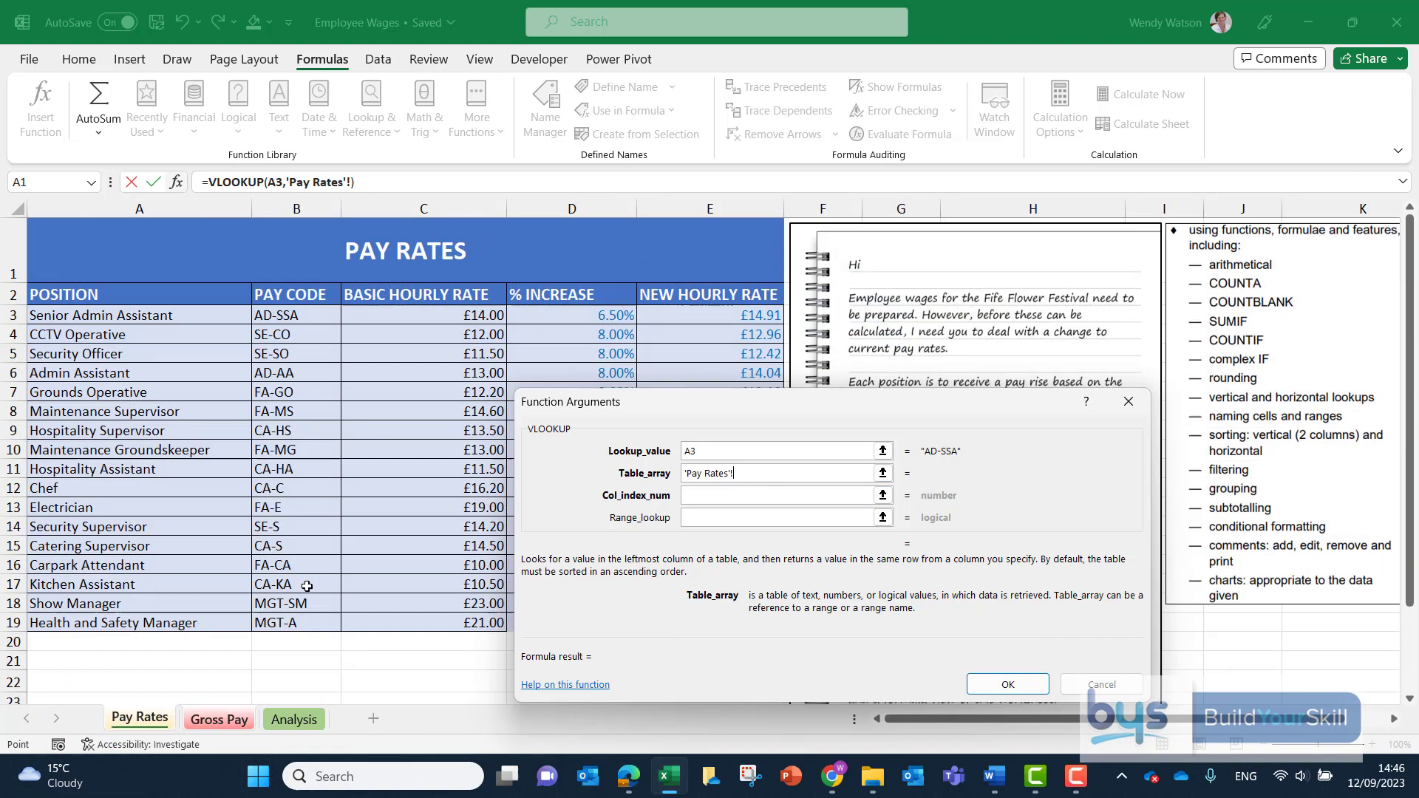
left_click_drag(802, 400, 1091, 265)
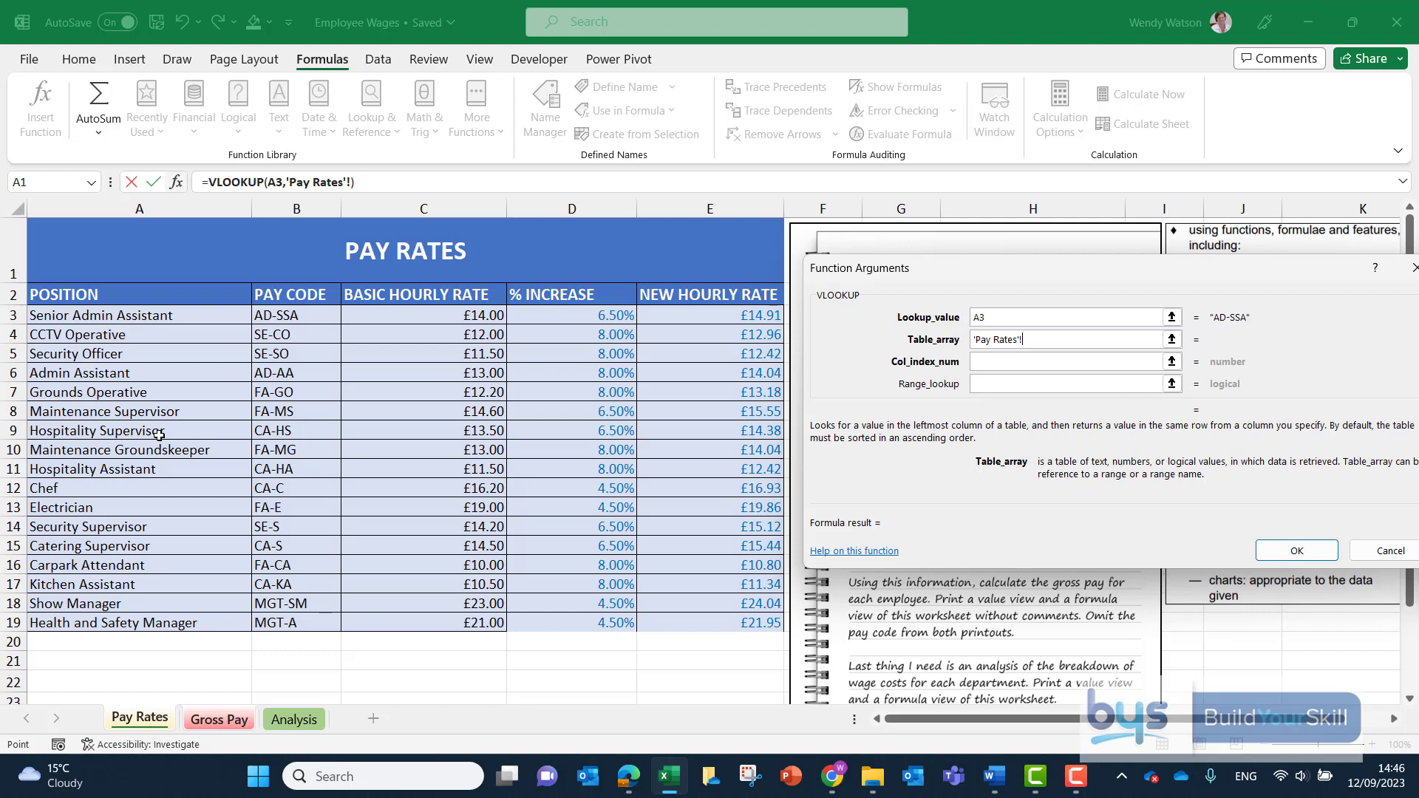
left_click(299, 296)
left_click_drag(299, 296, 545, 297)
left_click_drag(636, 307, 719, 631)
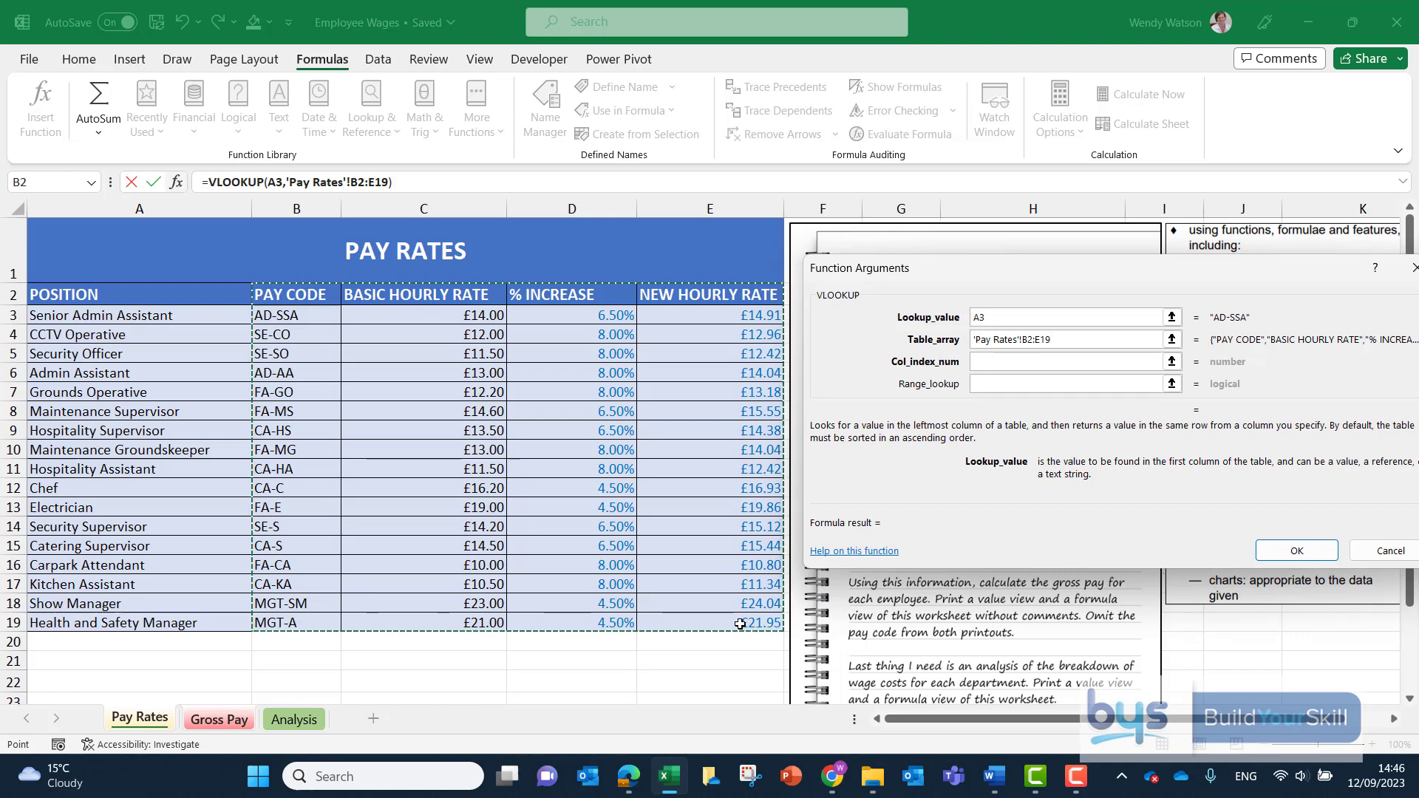
key("F4")
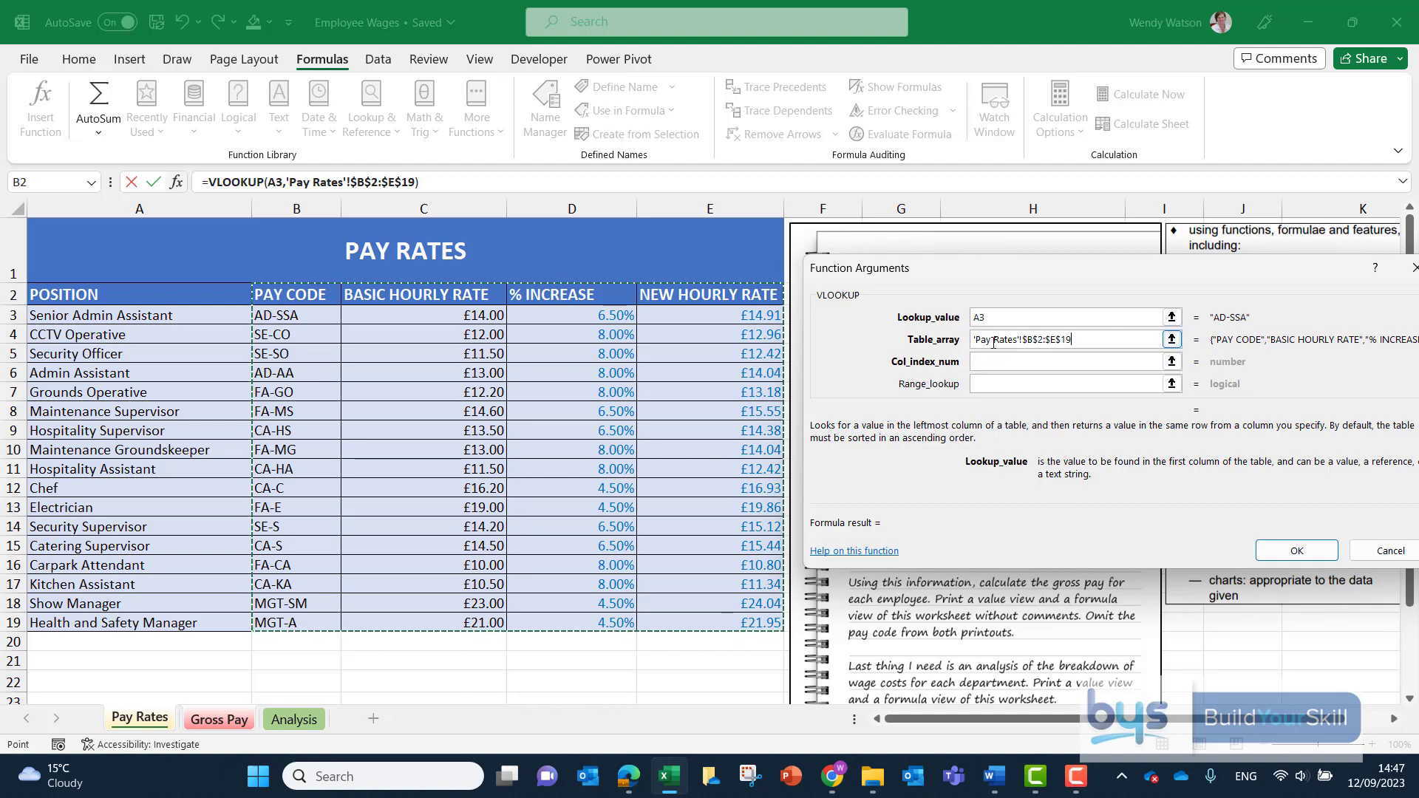
- Enter Col_index_num 4 and Range_lookup False, then confirm to get £14.91 in F3
left_click(994, 365)
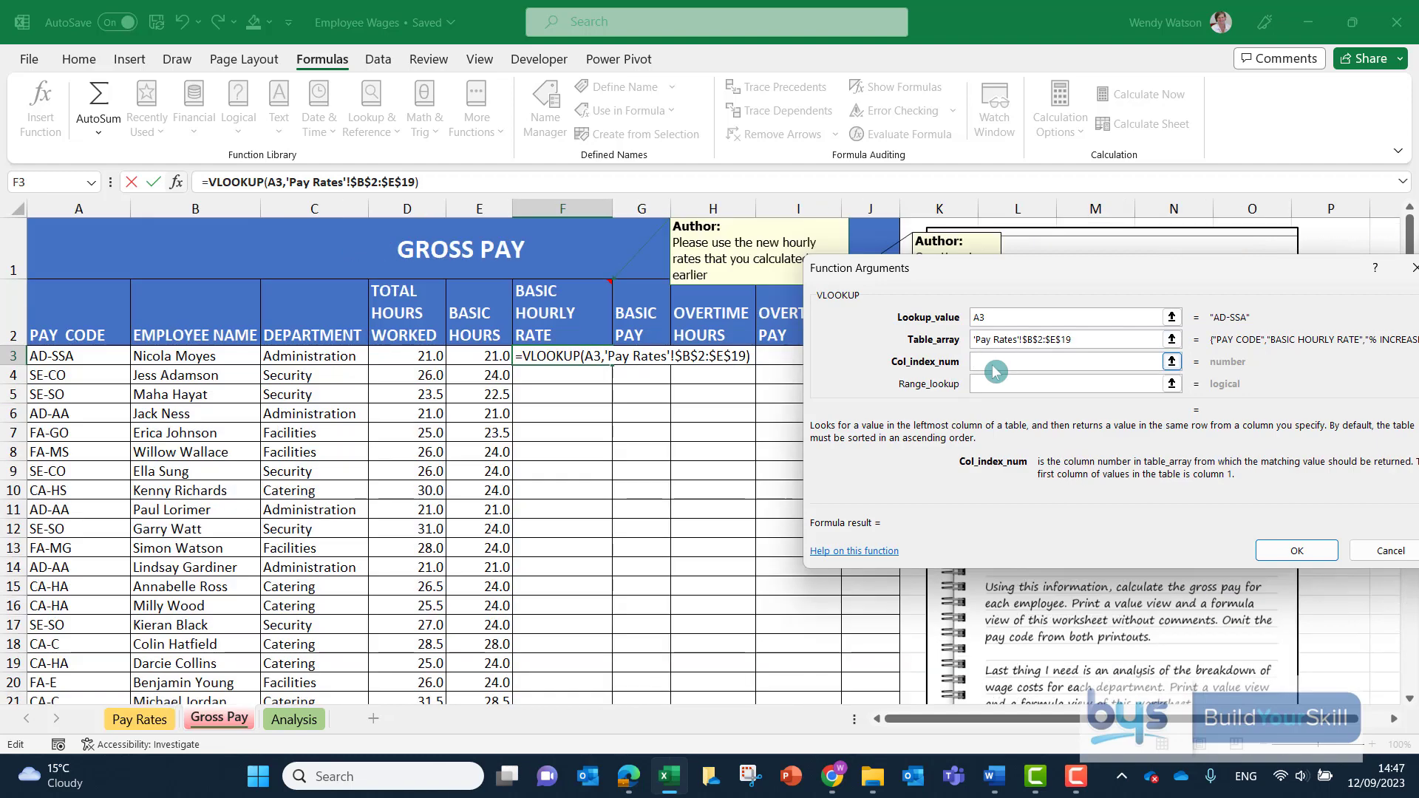
type("4")
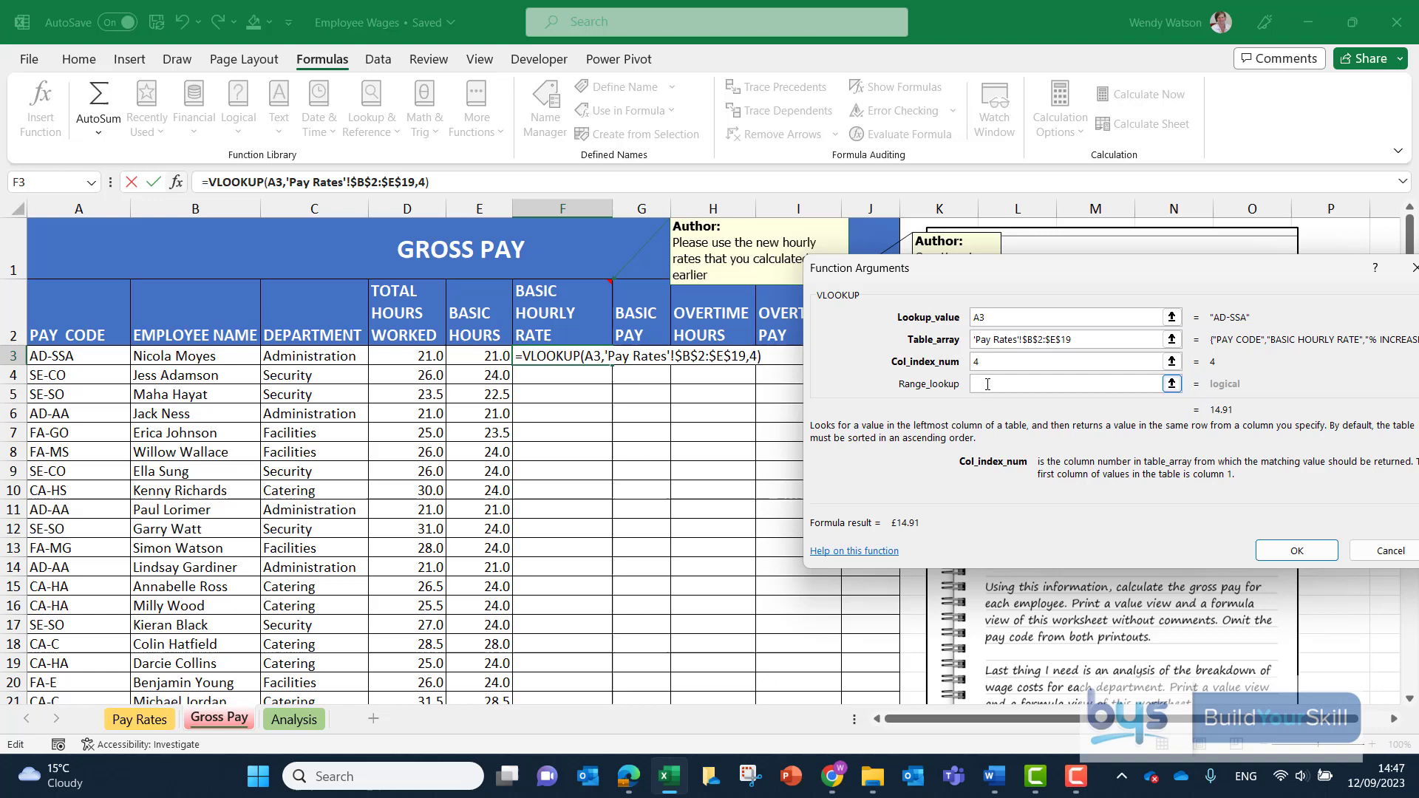
left_click(996, 383)
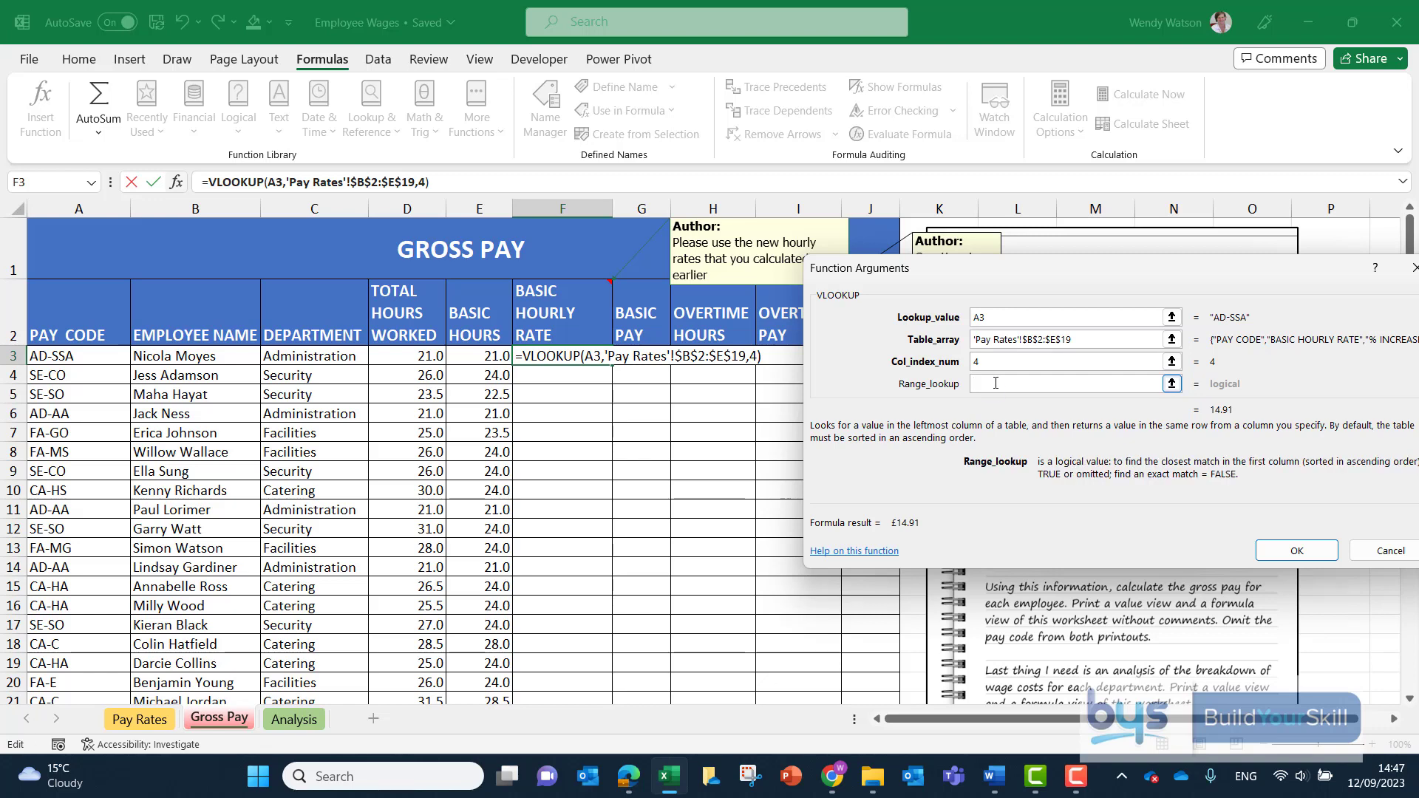
type("False")
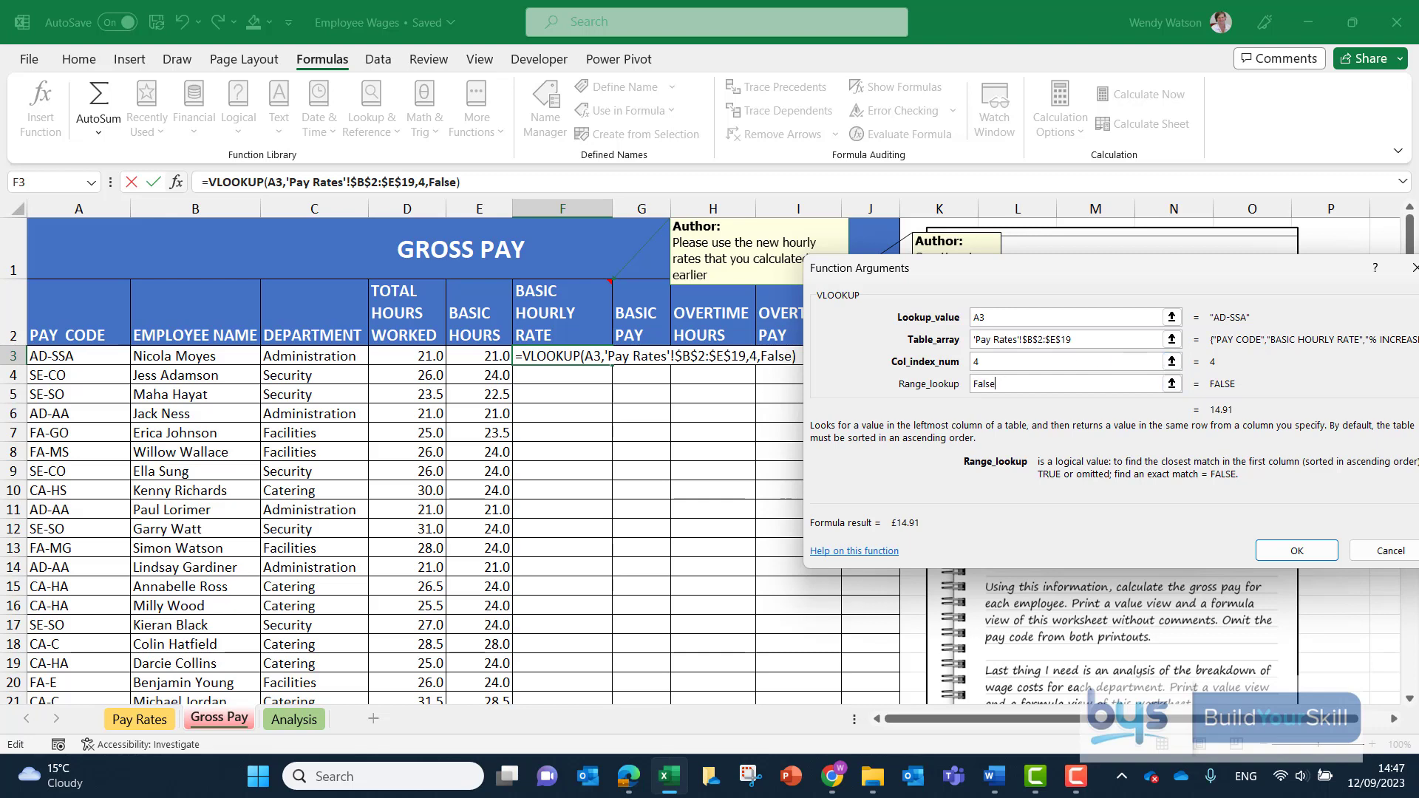
left_click(1275, 562)
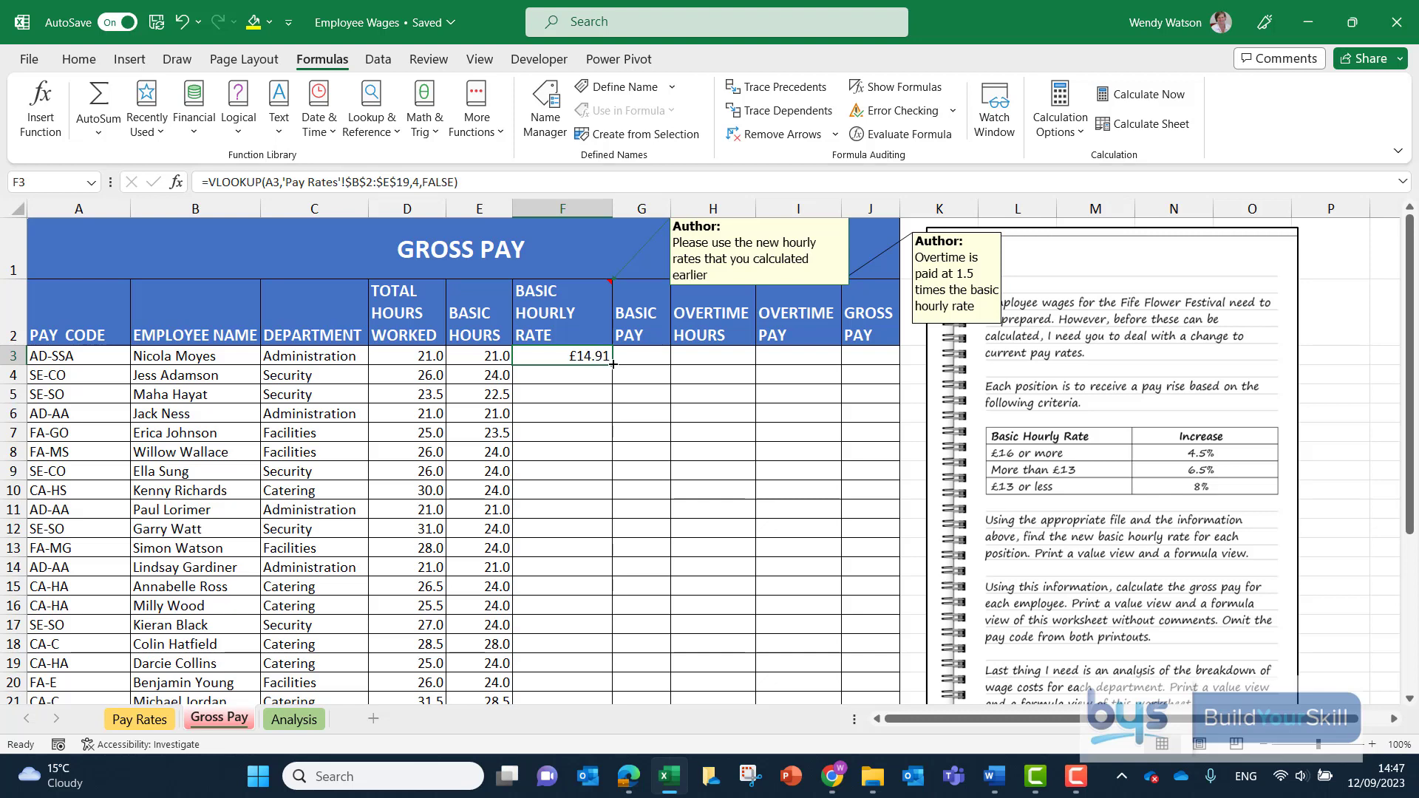
- Copy the F3 VLOOKUP rate formula down column F for every employee
double_click(613, 363)
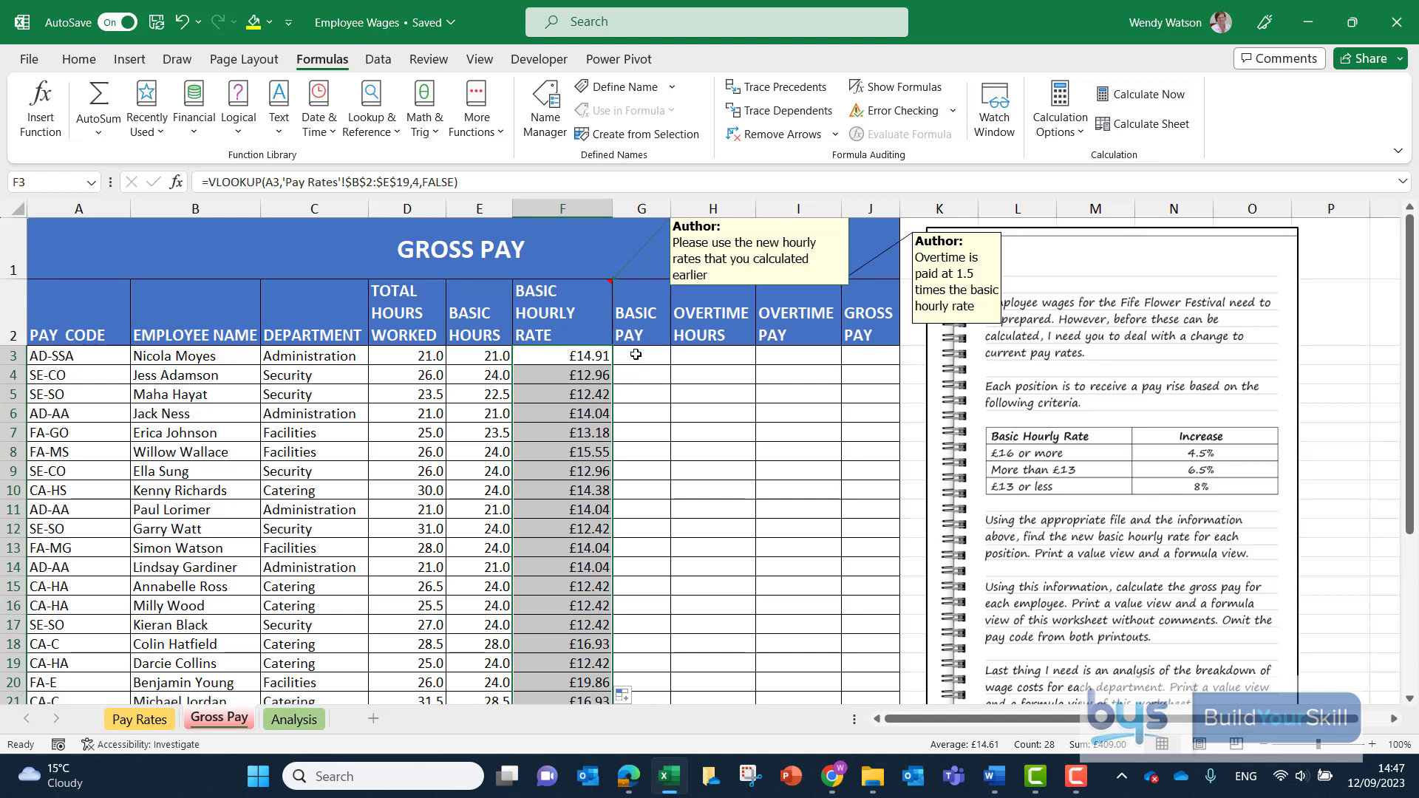
left_click(637, 356)
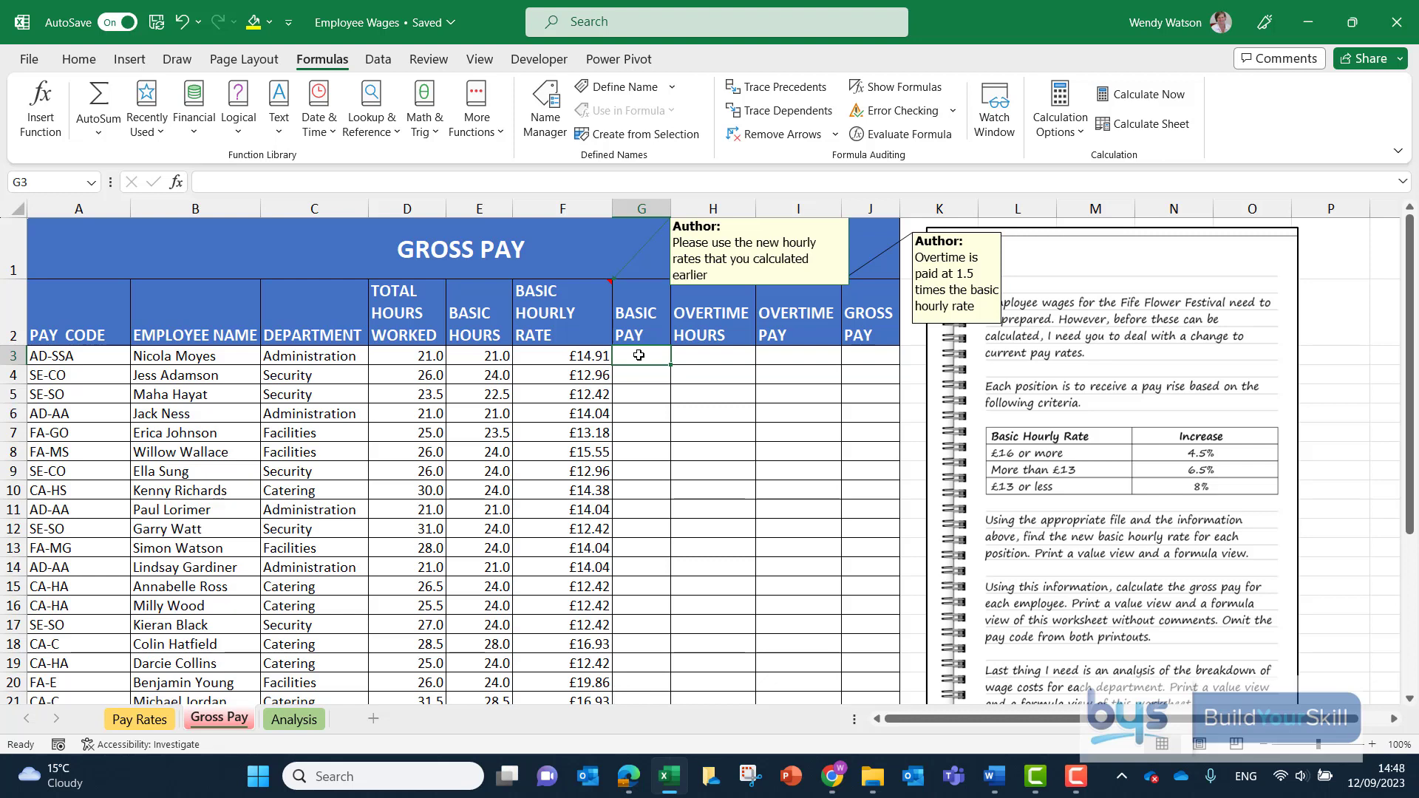
- Enter =E3*F3 in G3 and fill it down column G
type("=")
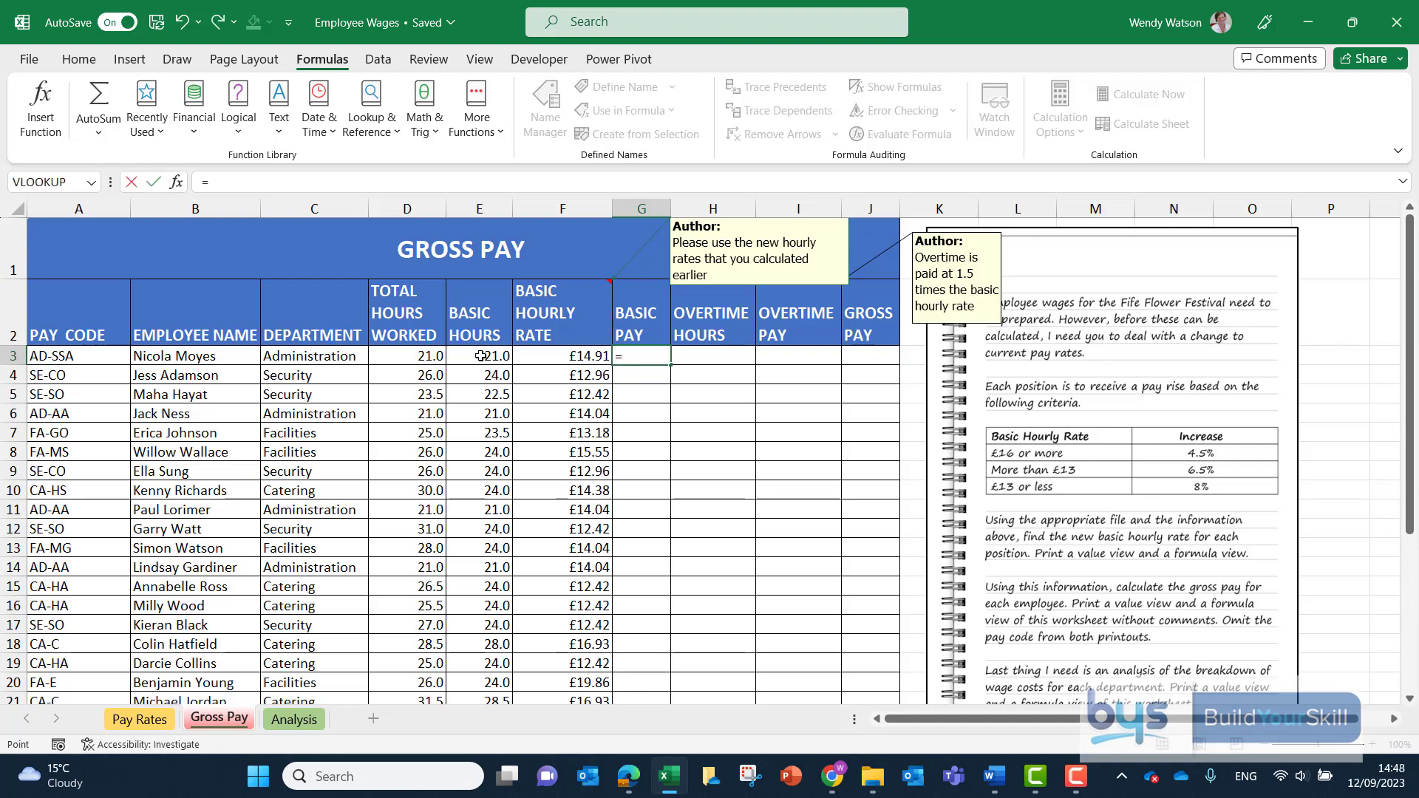
left_click(481, 355)
type("*")
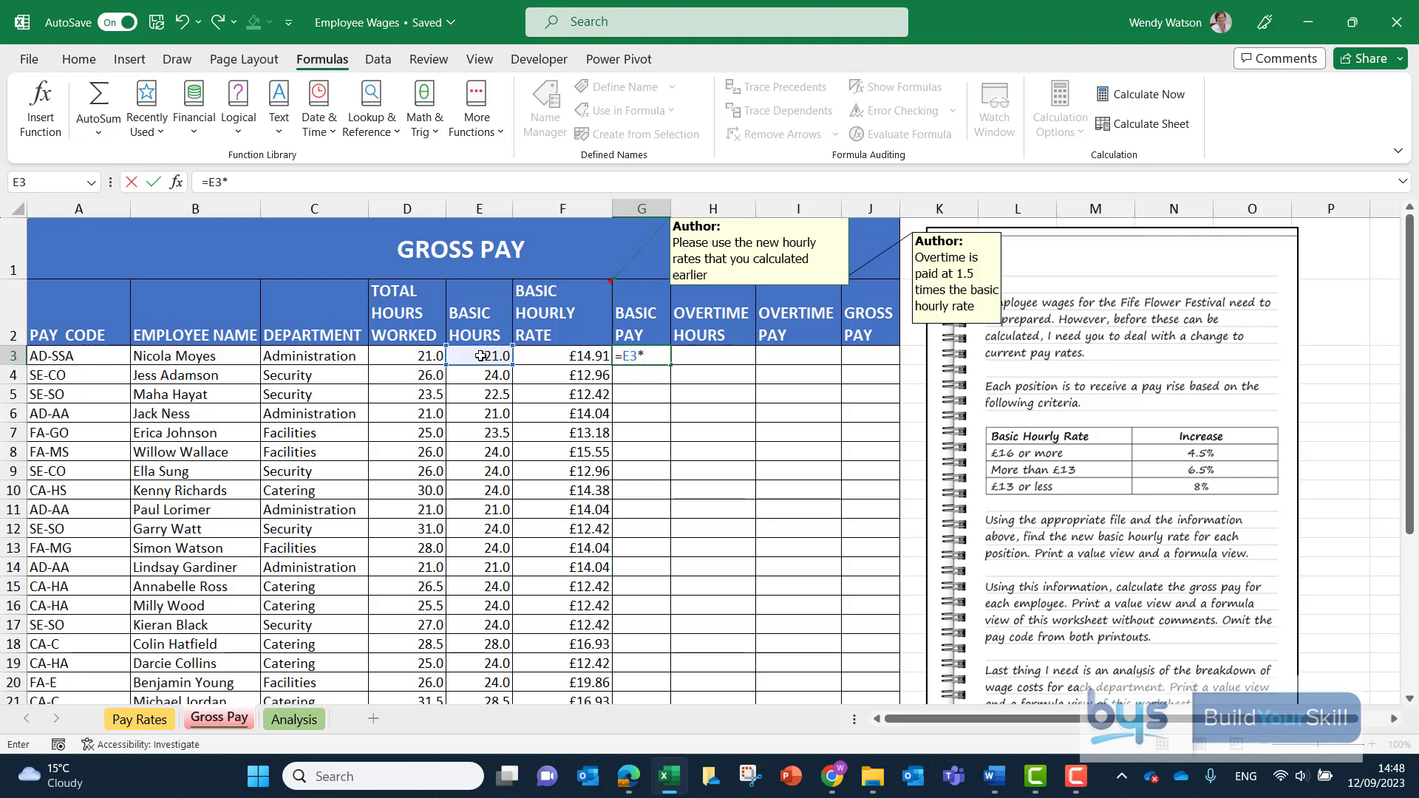
left_click(551, 358)
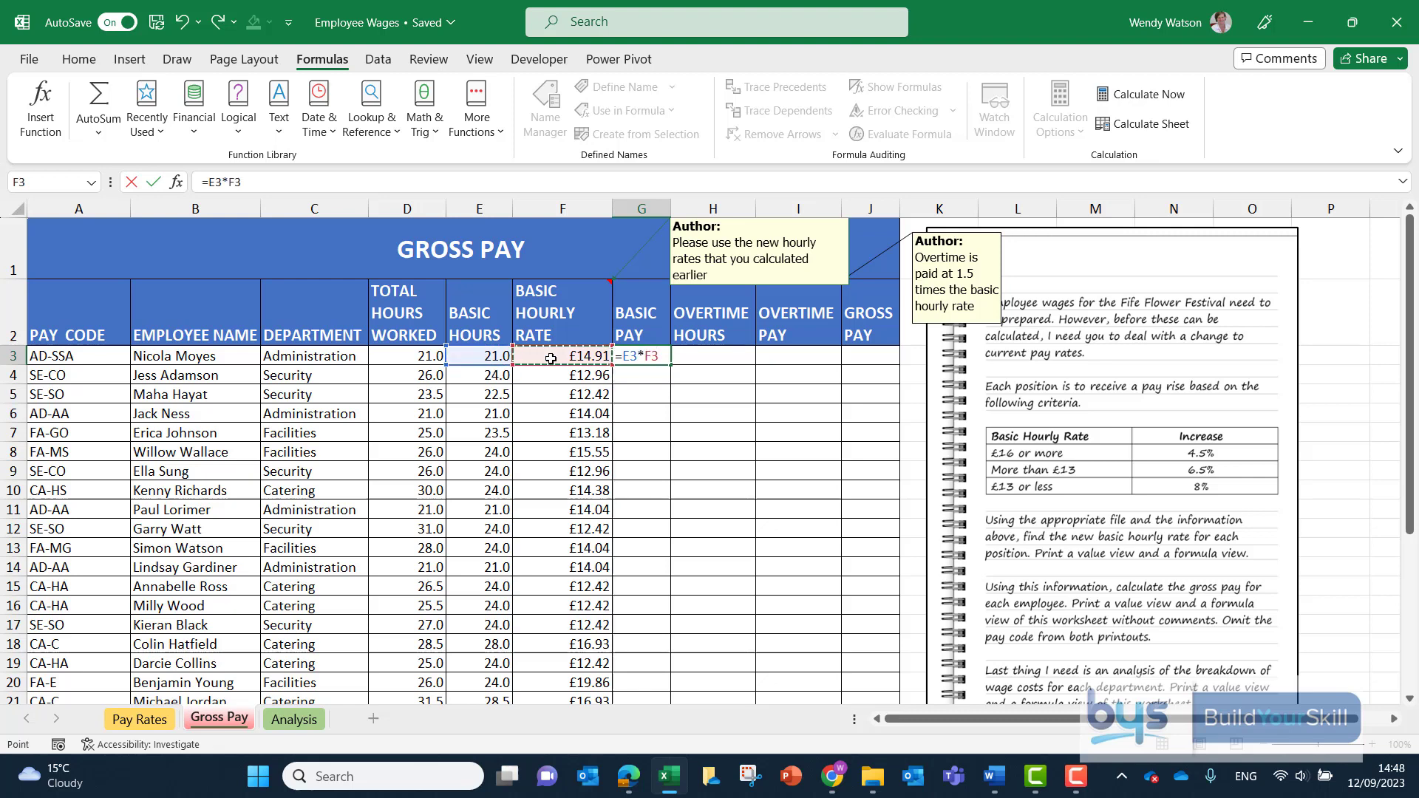
key("Return")
left_click(649, 357)
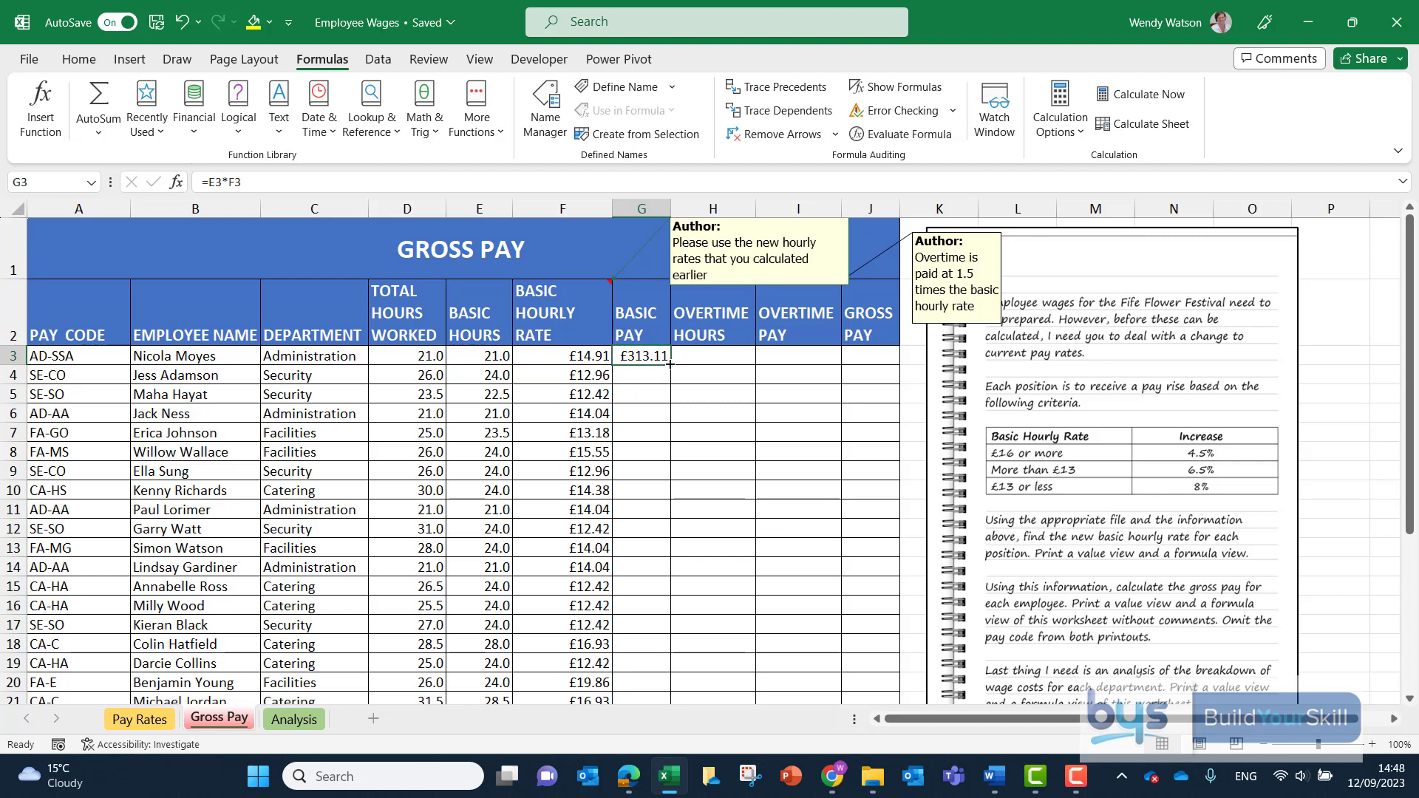
double_click(669, 363)
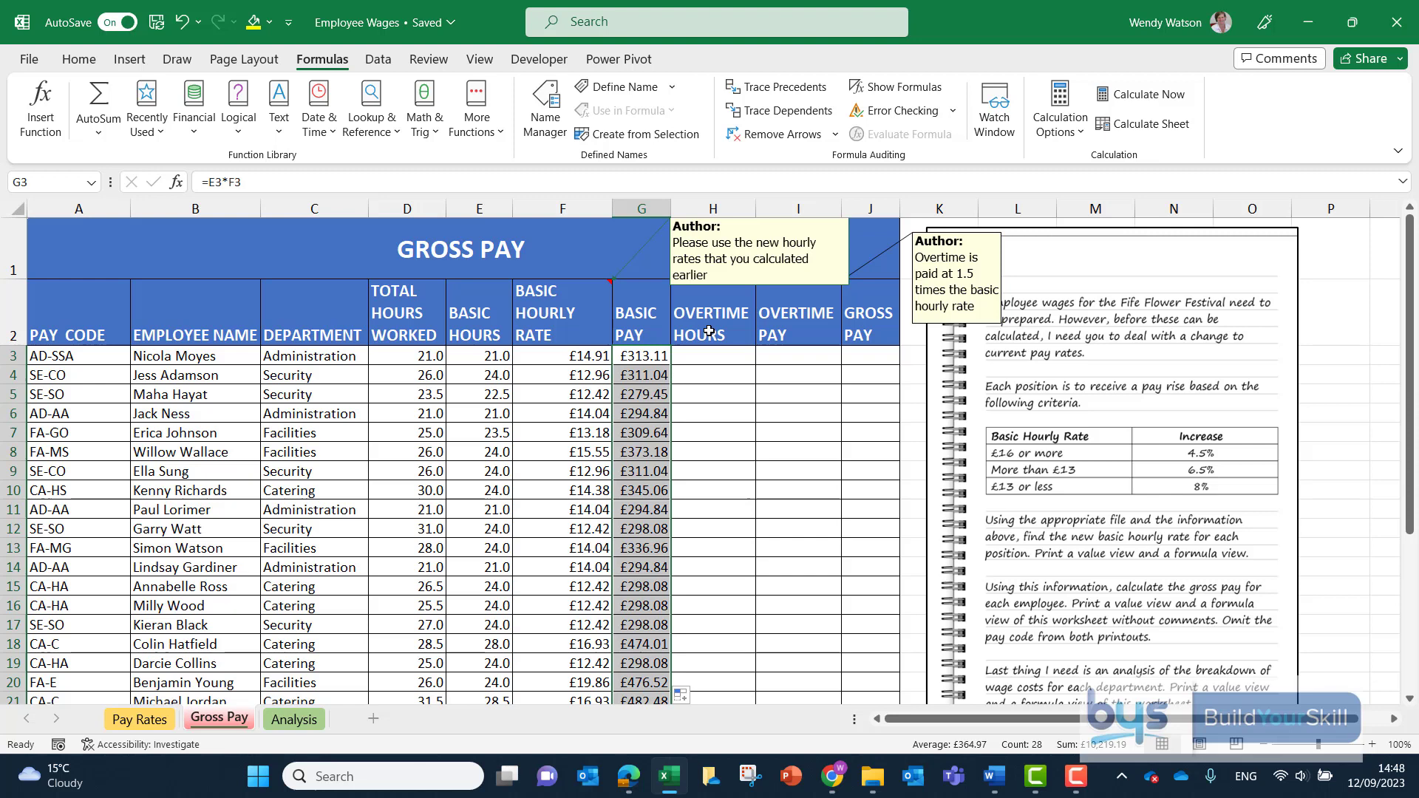
- Enter =D3-E3 in H3 and fill it down column H
left_click(728, 354)
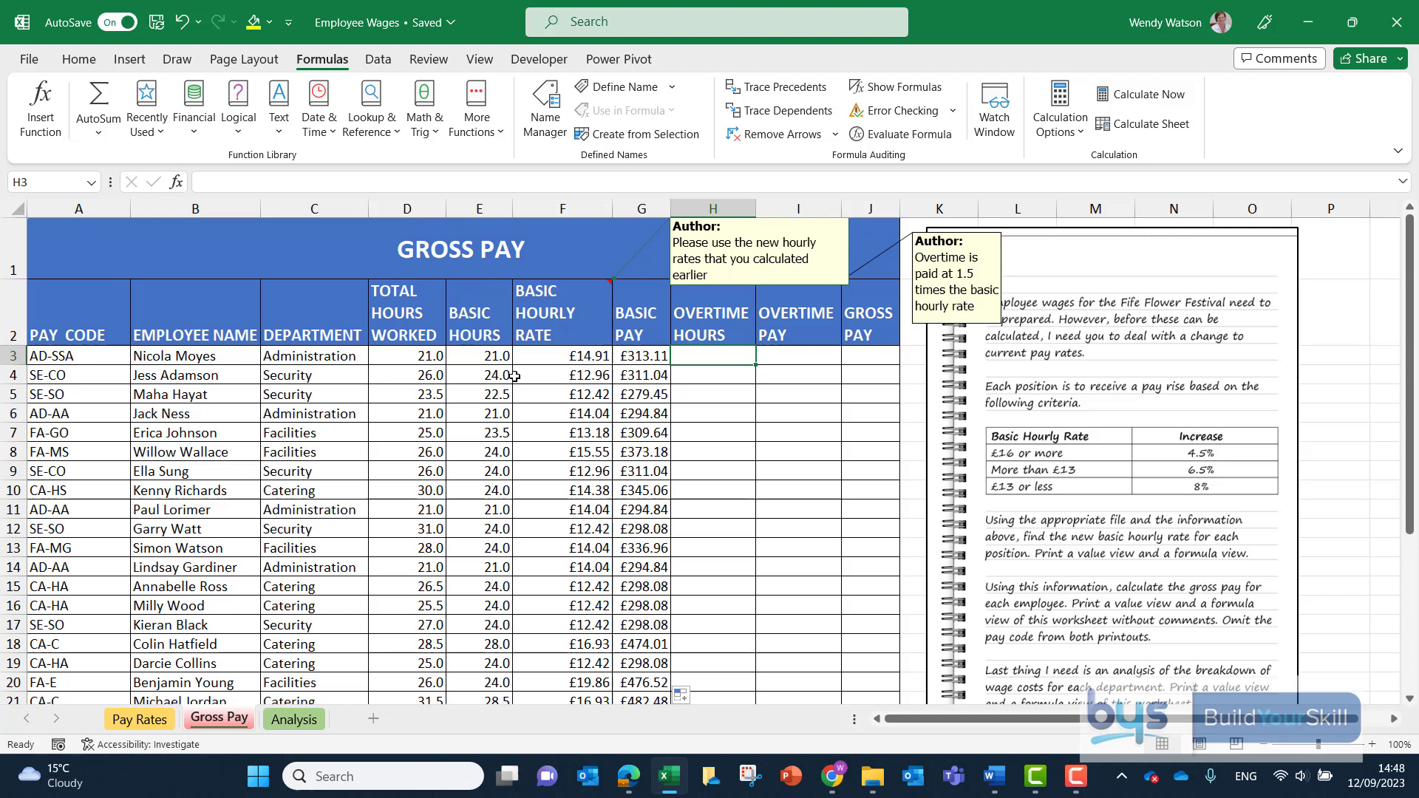
type("=")
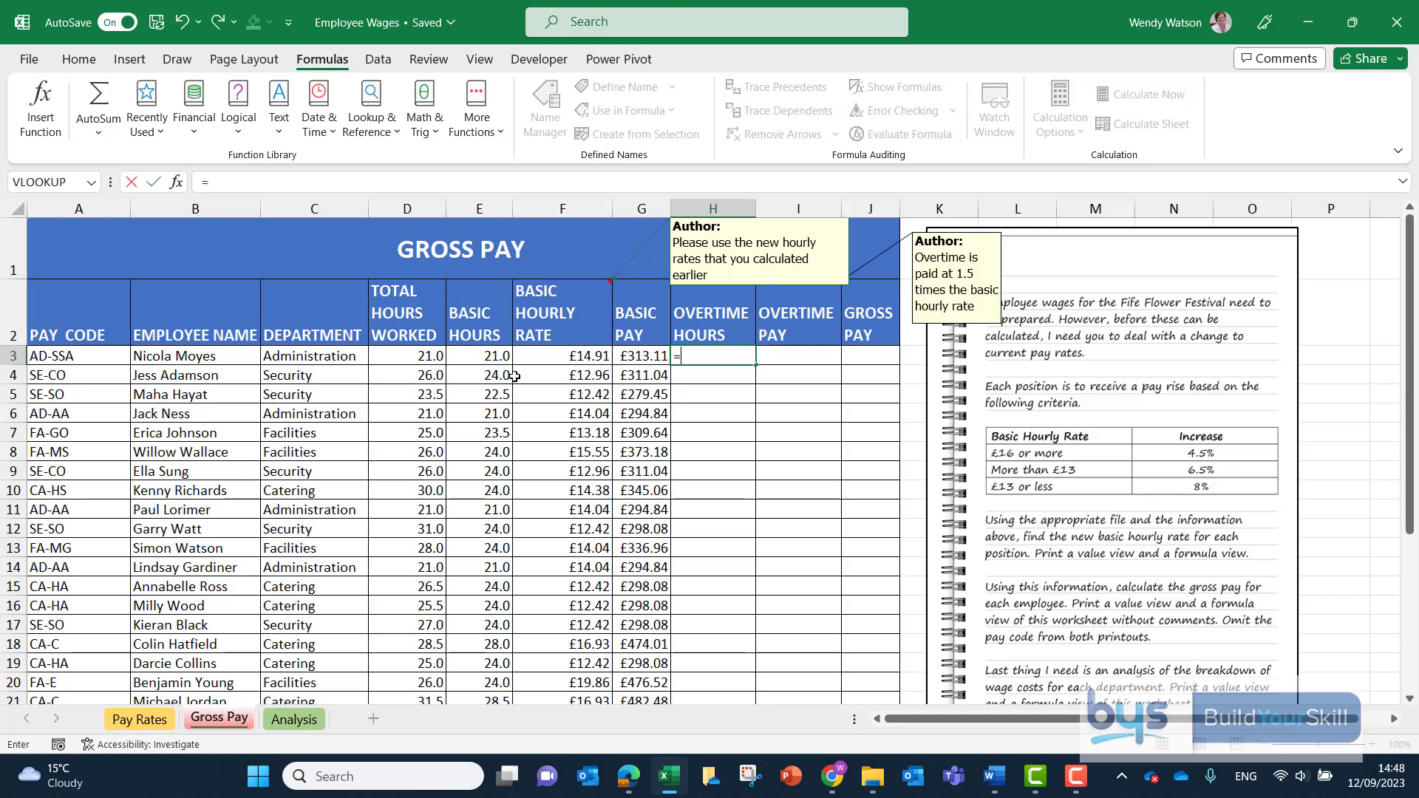
left_click(414, 357)
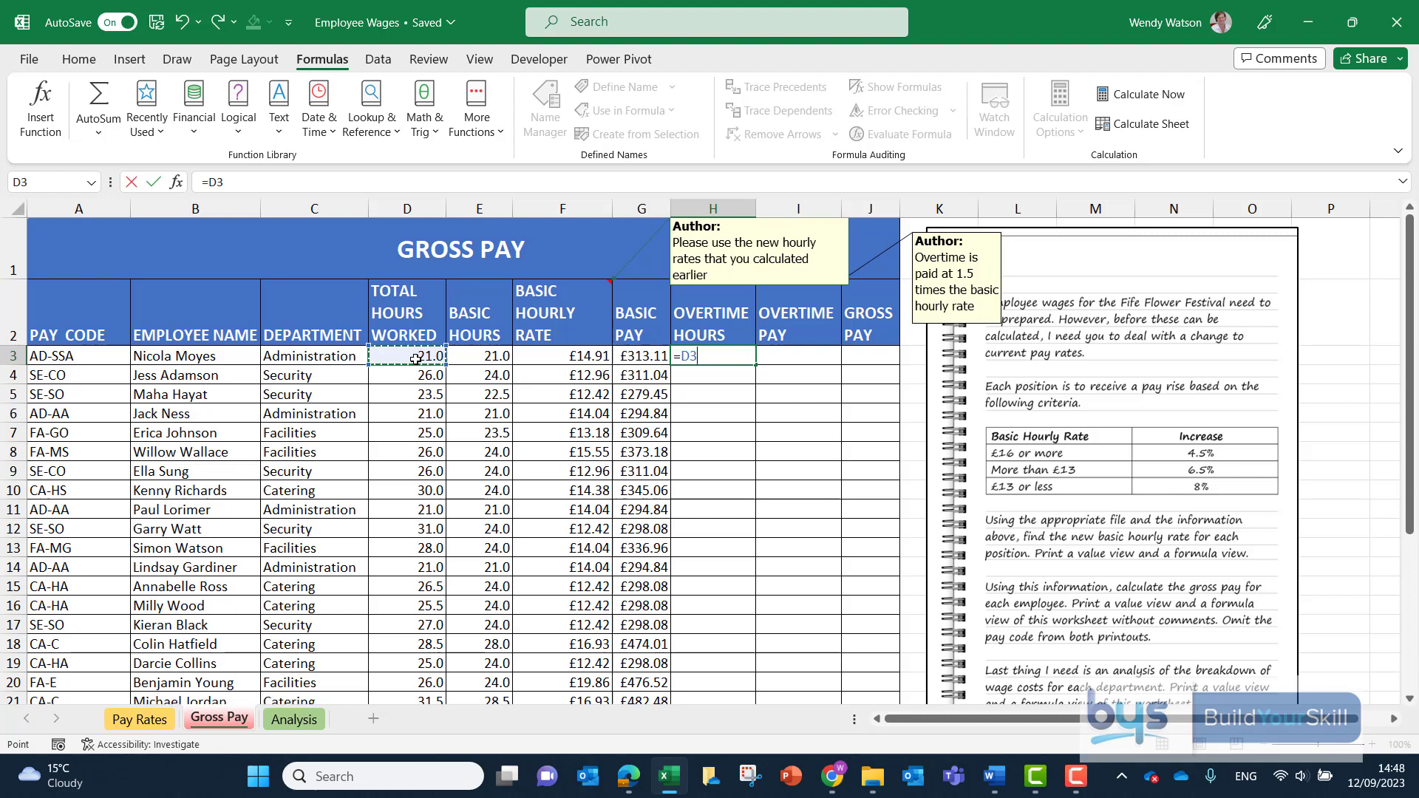
type("-")
left_click(474, 360)
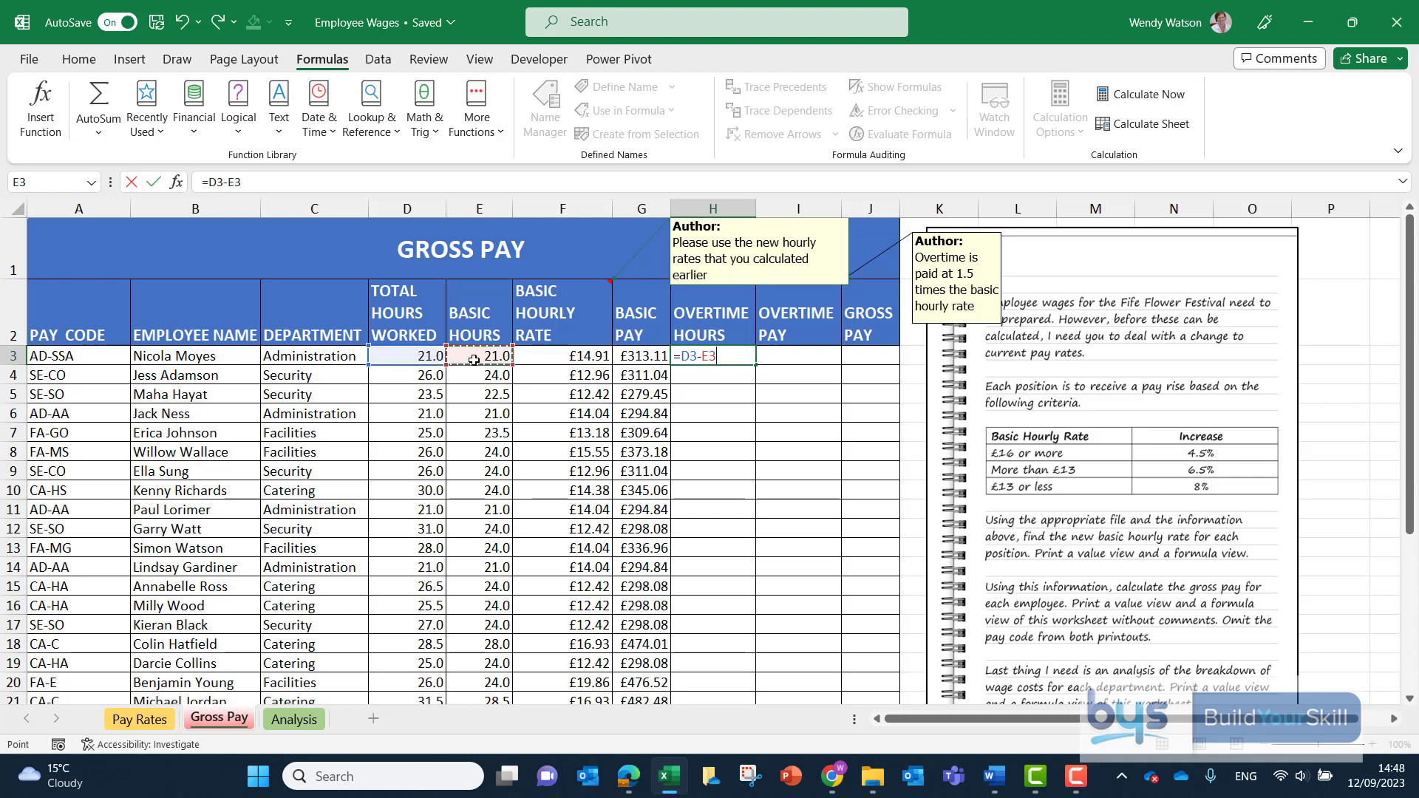
key("Return")
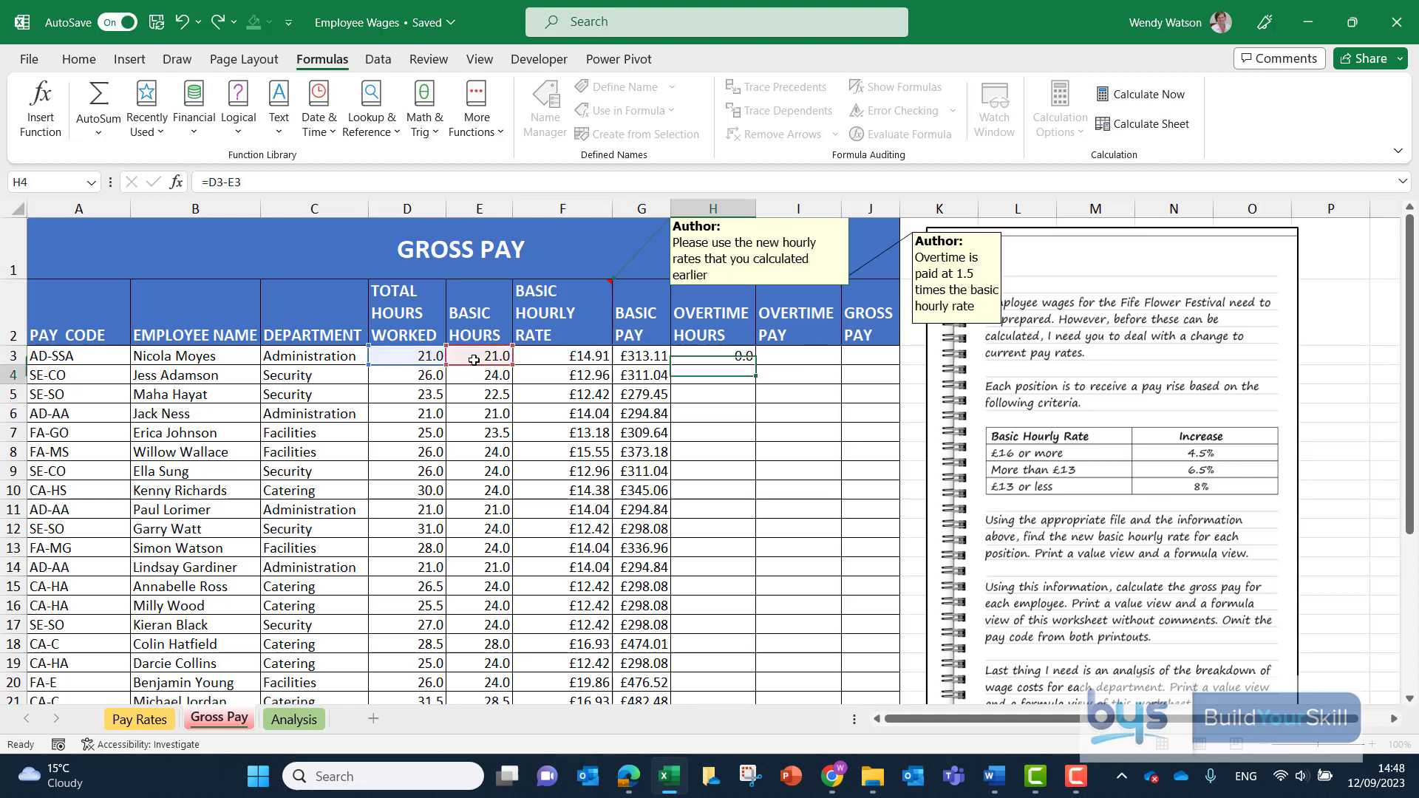
left_click(719, 355)
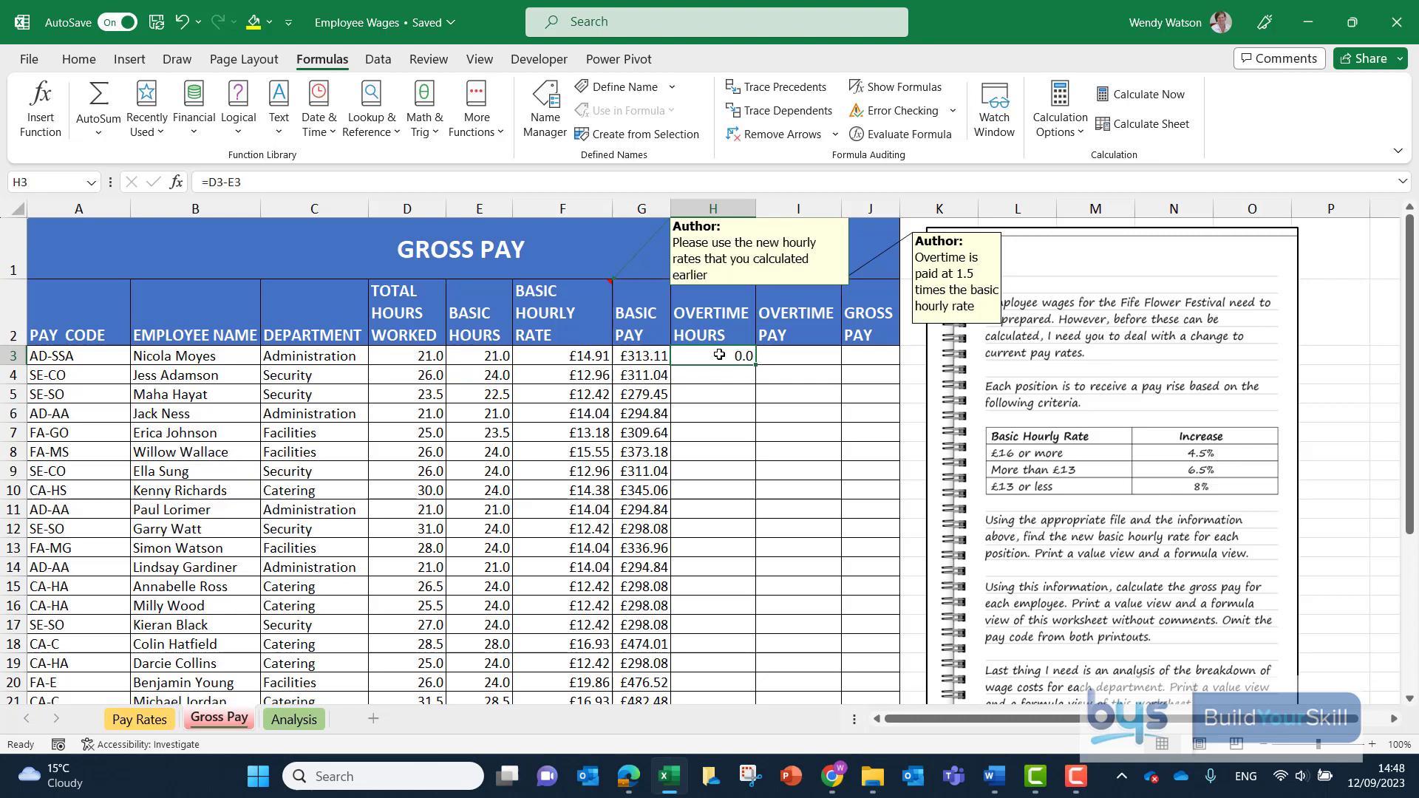
double_click(755, 365)
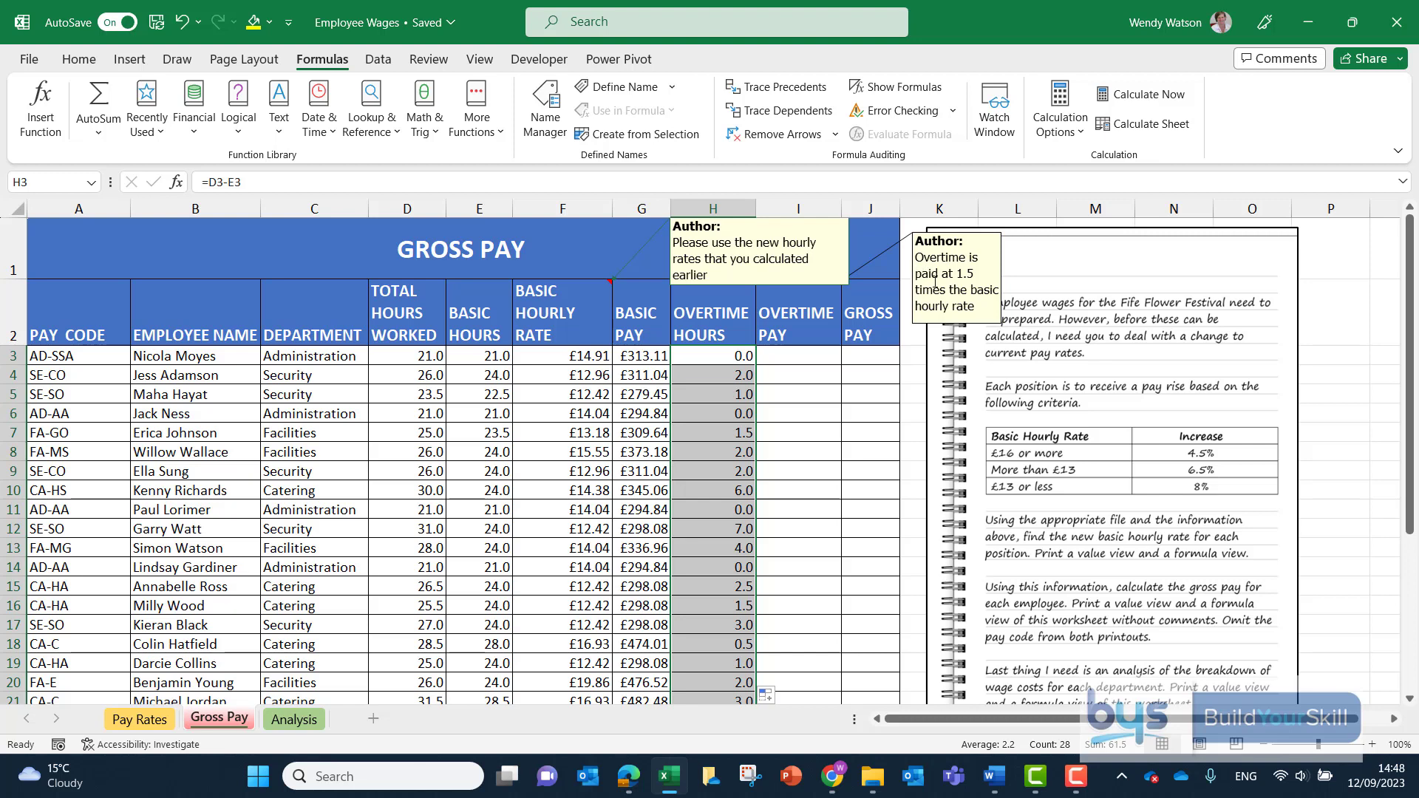
- Enter =H3*(F3*1.5) in I3 and fill it down column I
left_click(785, 356)
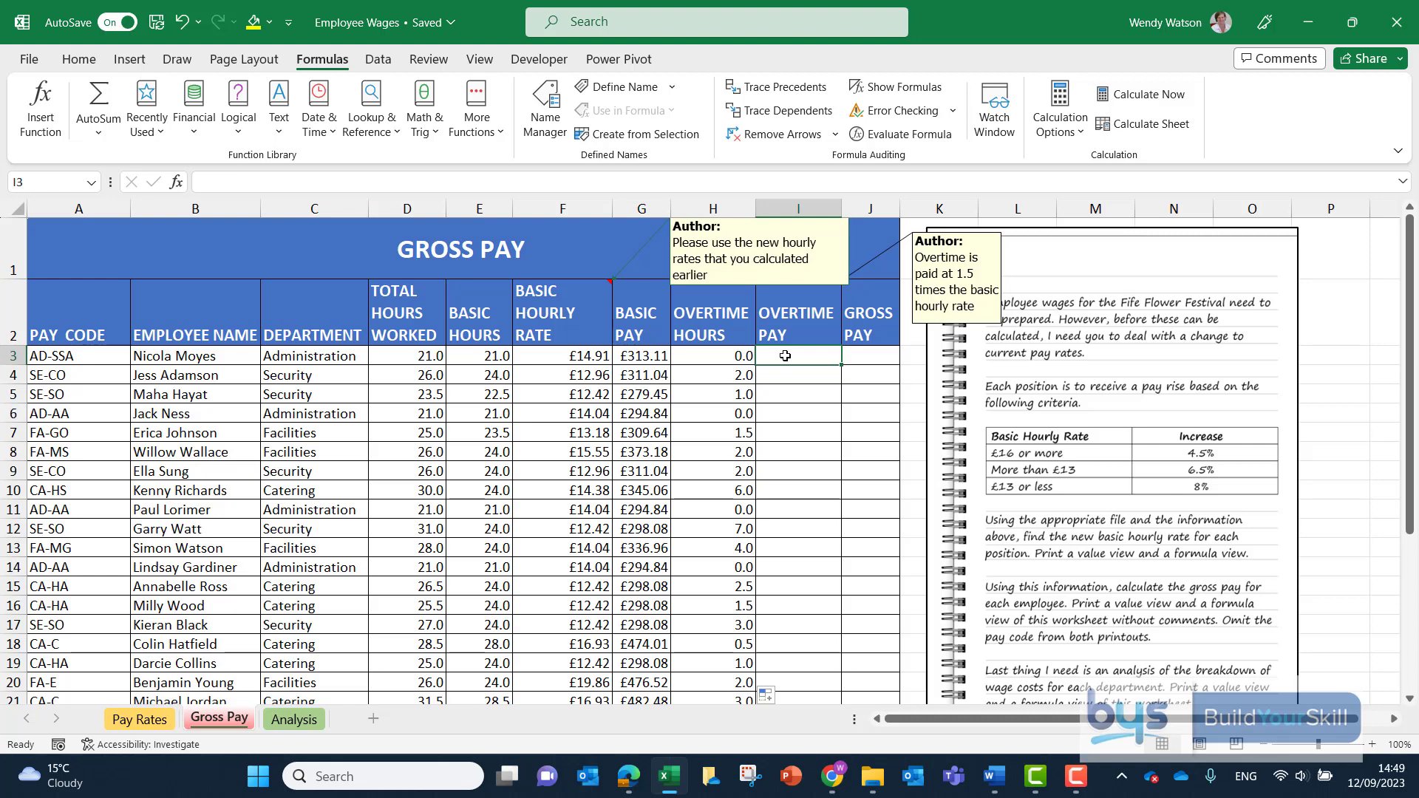
type("=")
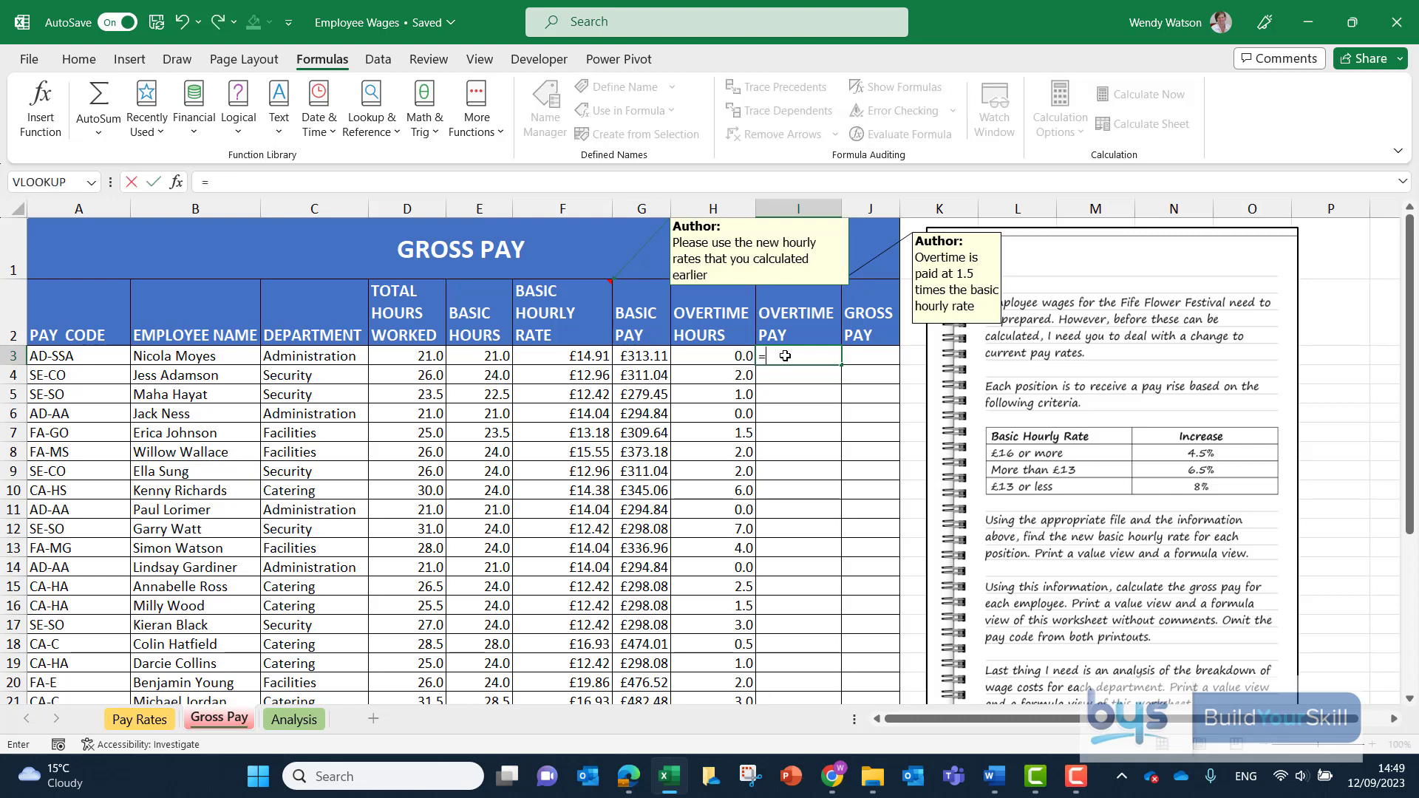
left_click(719, 355)
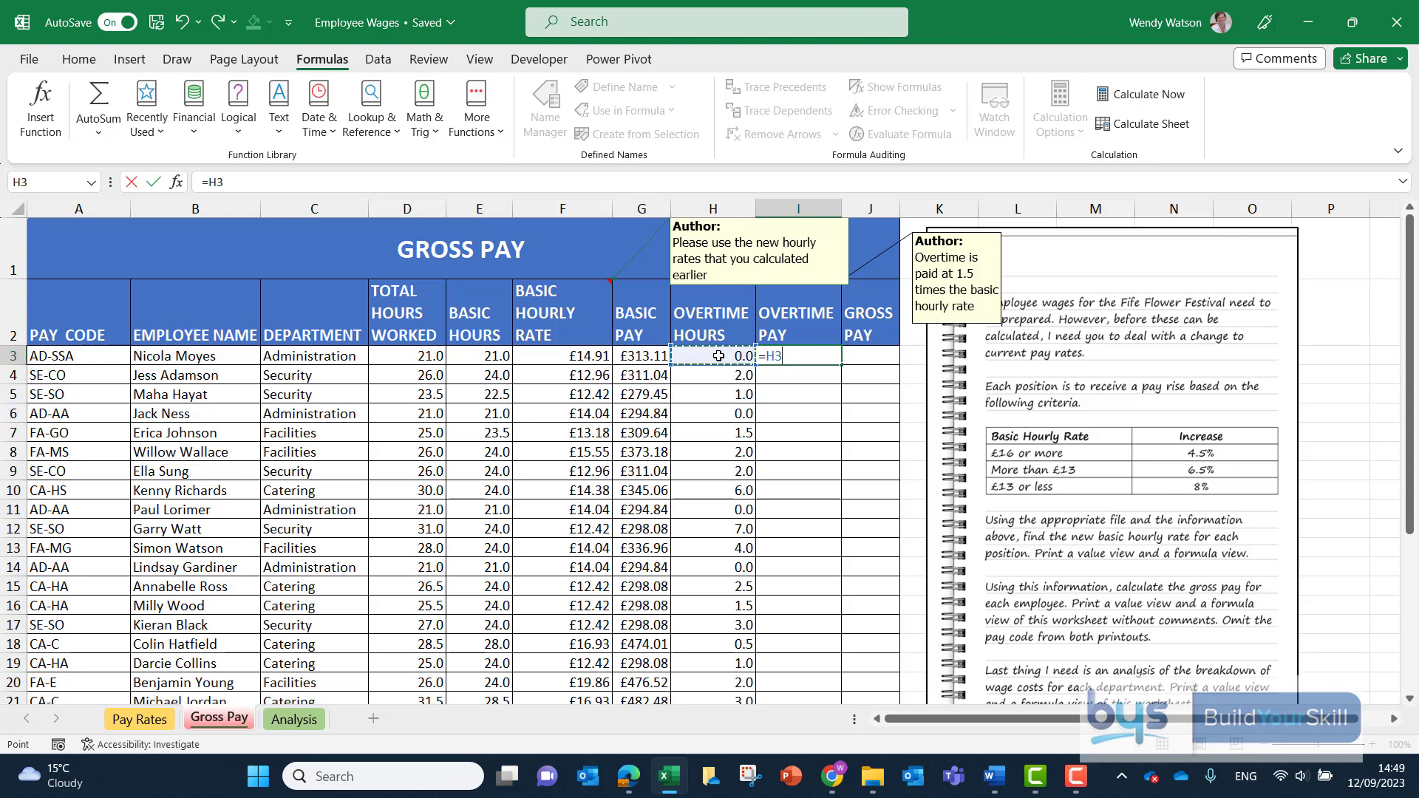
type("*")
left_click(566, 358)
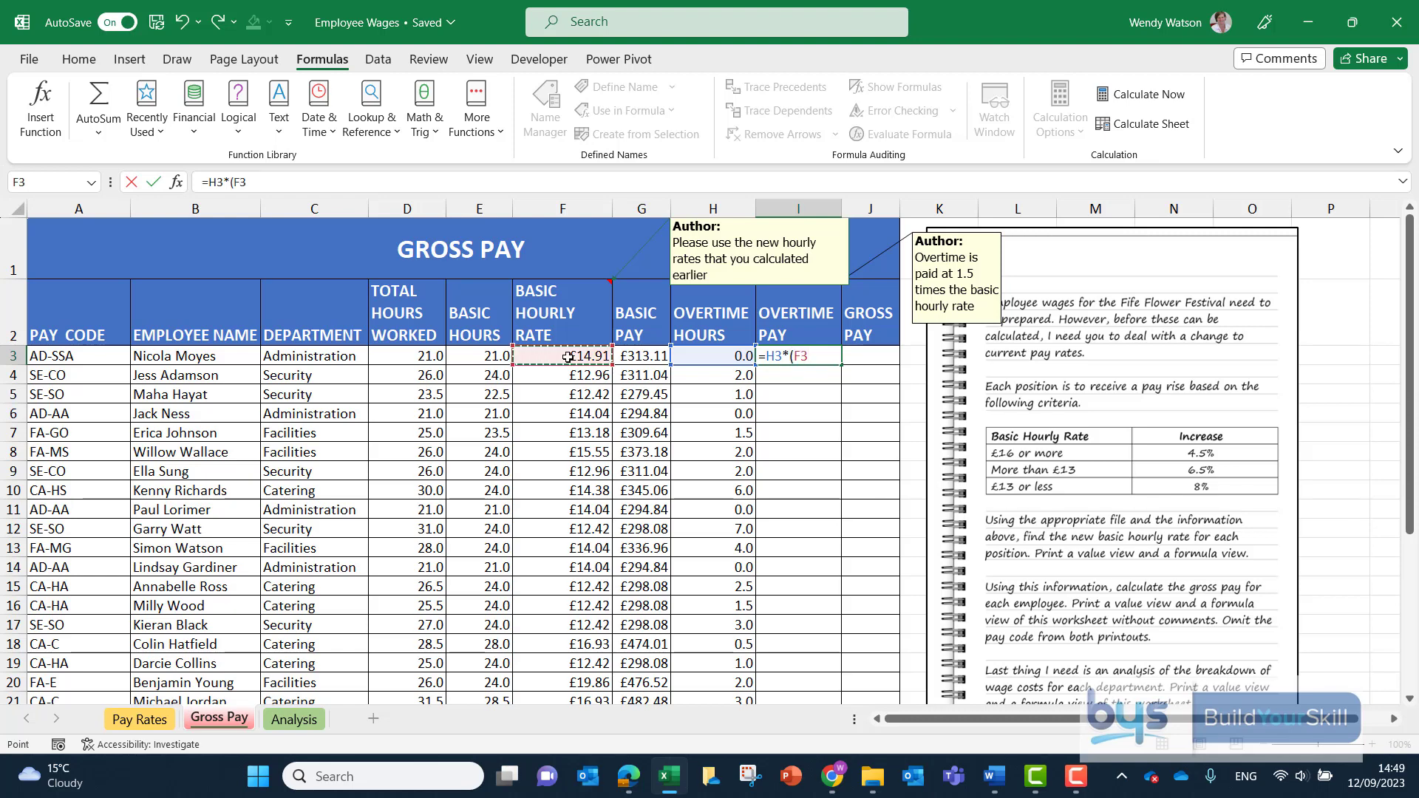
type("*1.5")
type(")")
key("Return")
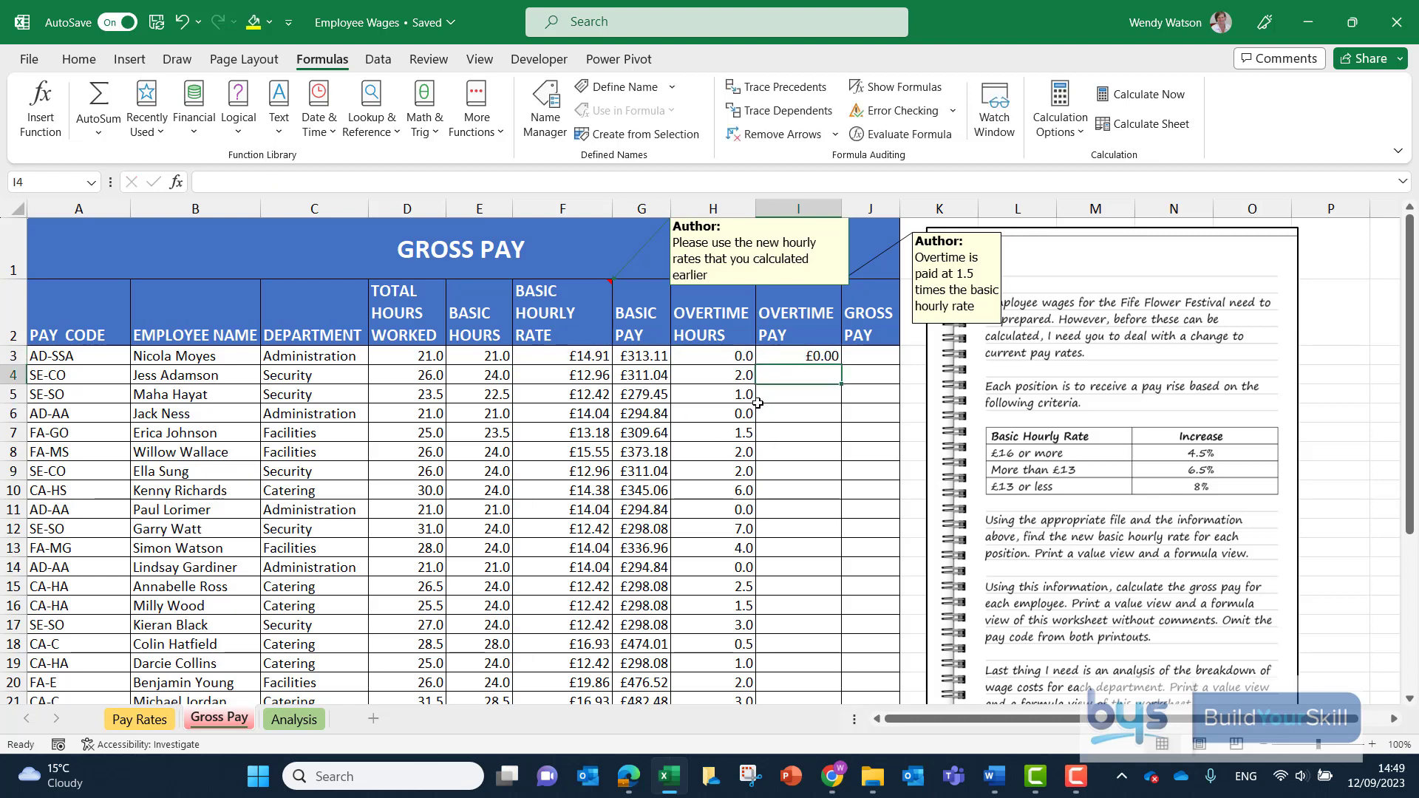
left_click(824, 360)
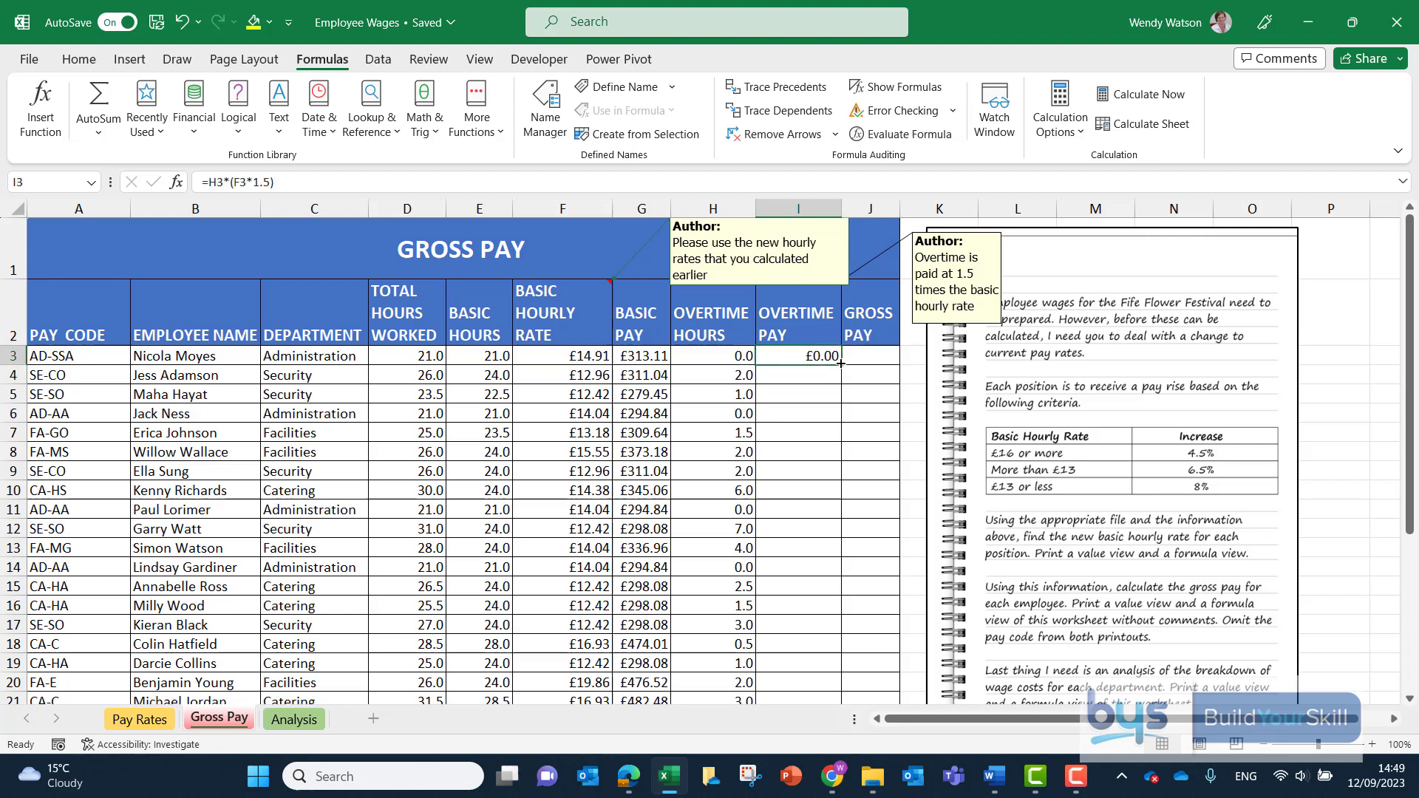
double_click(841, 362)
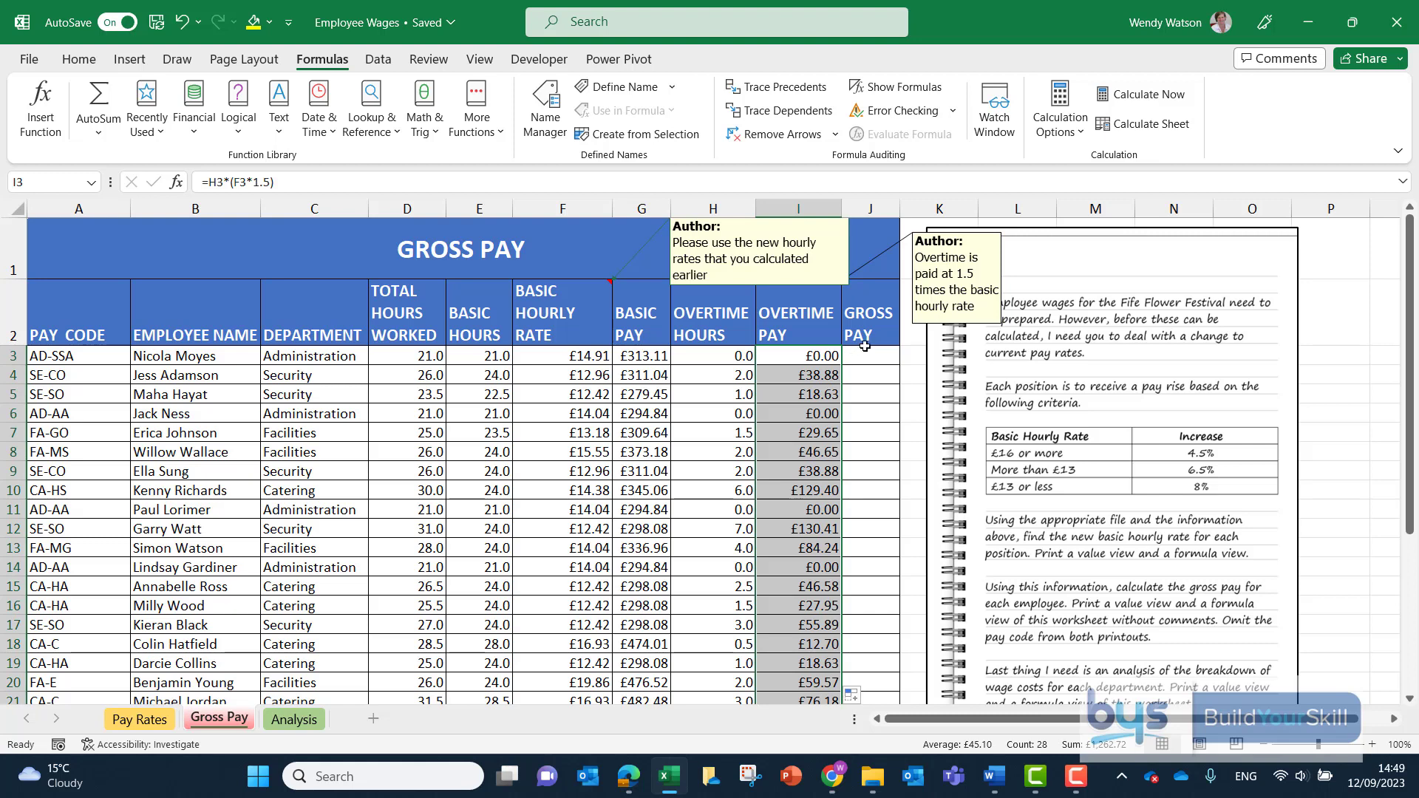
- Enter =G3+I3 in J3 and fill it down column J
left_click(868, 359)
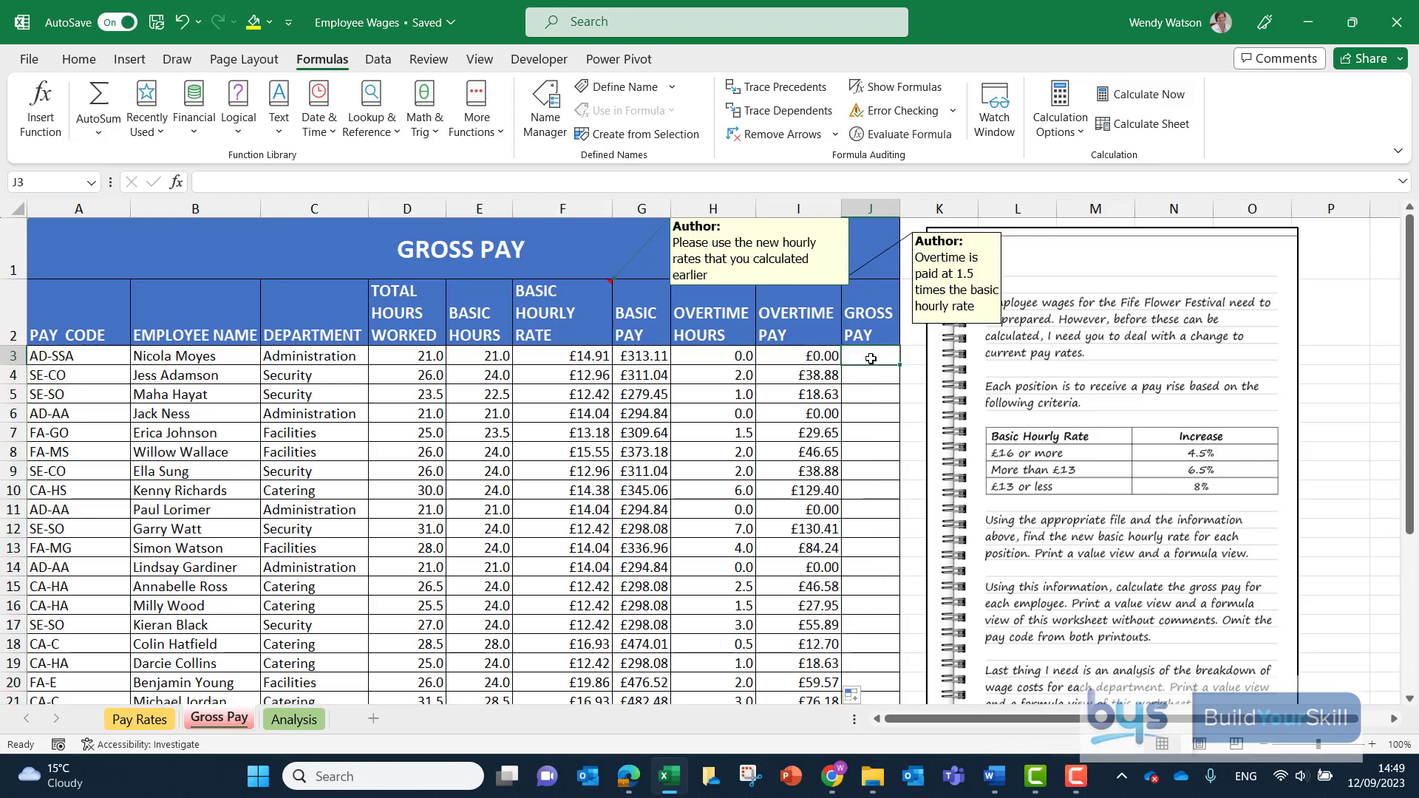
type("=")
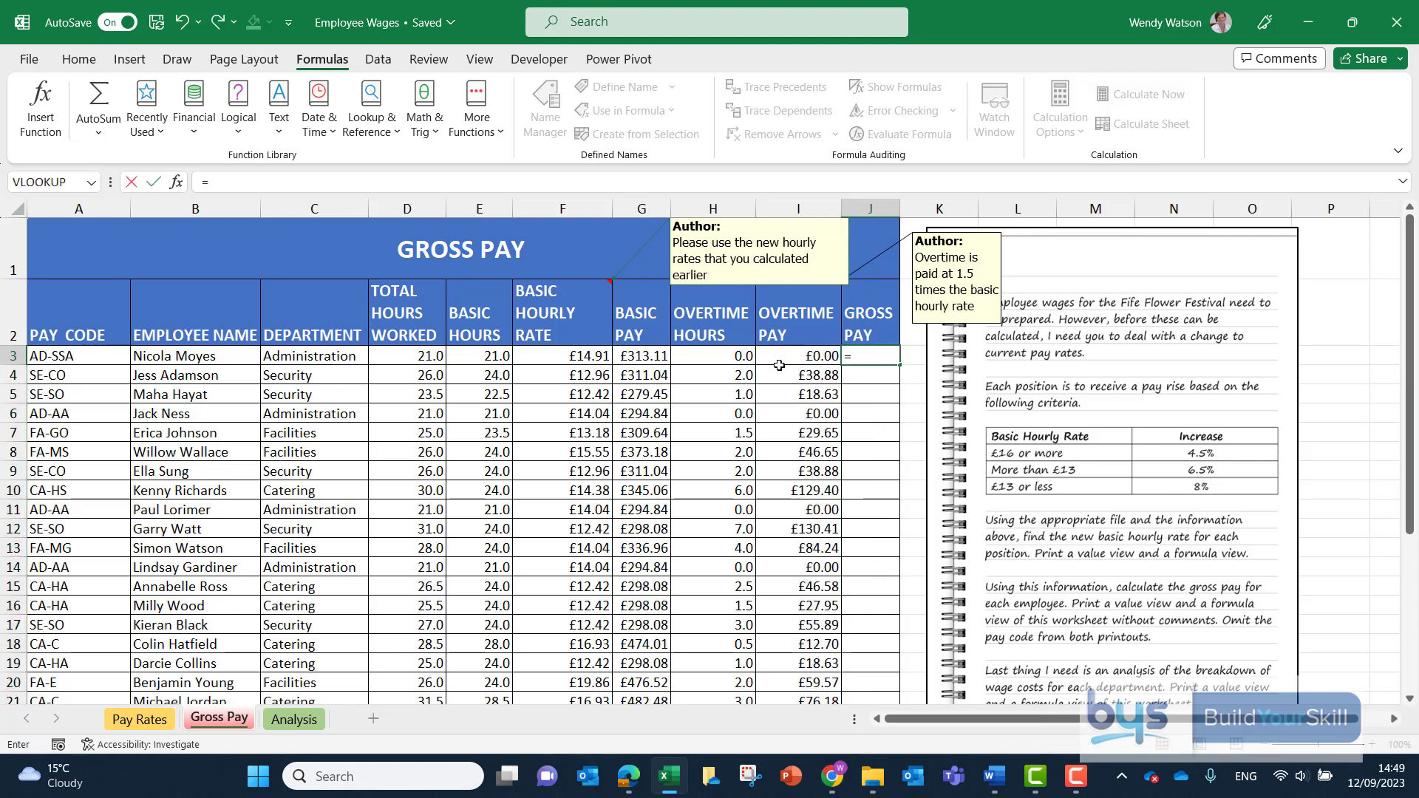
left_click(645, 356)
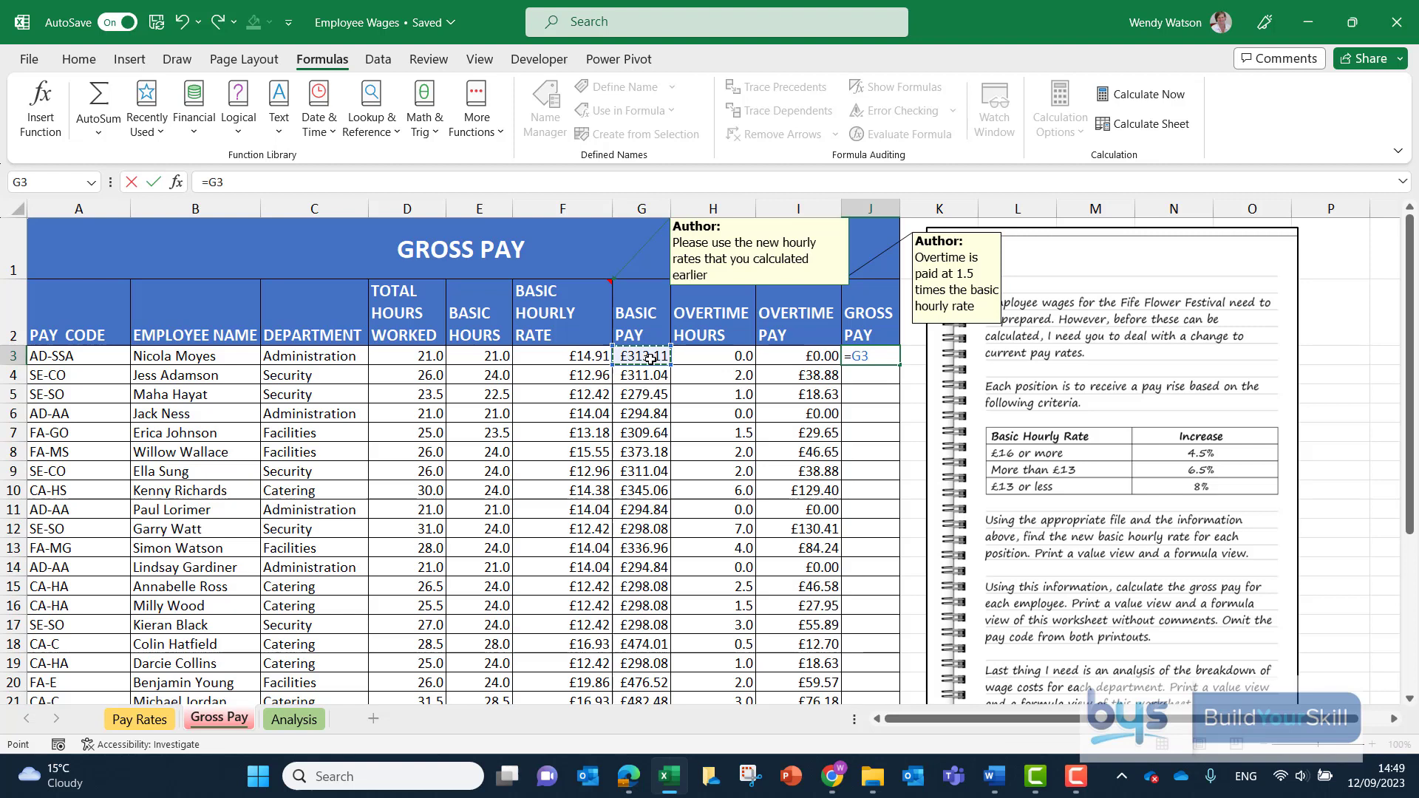
type("+")
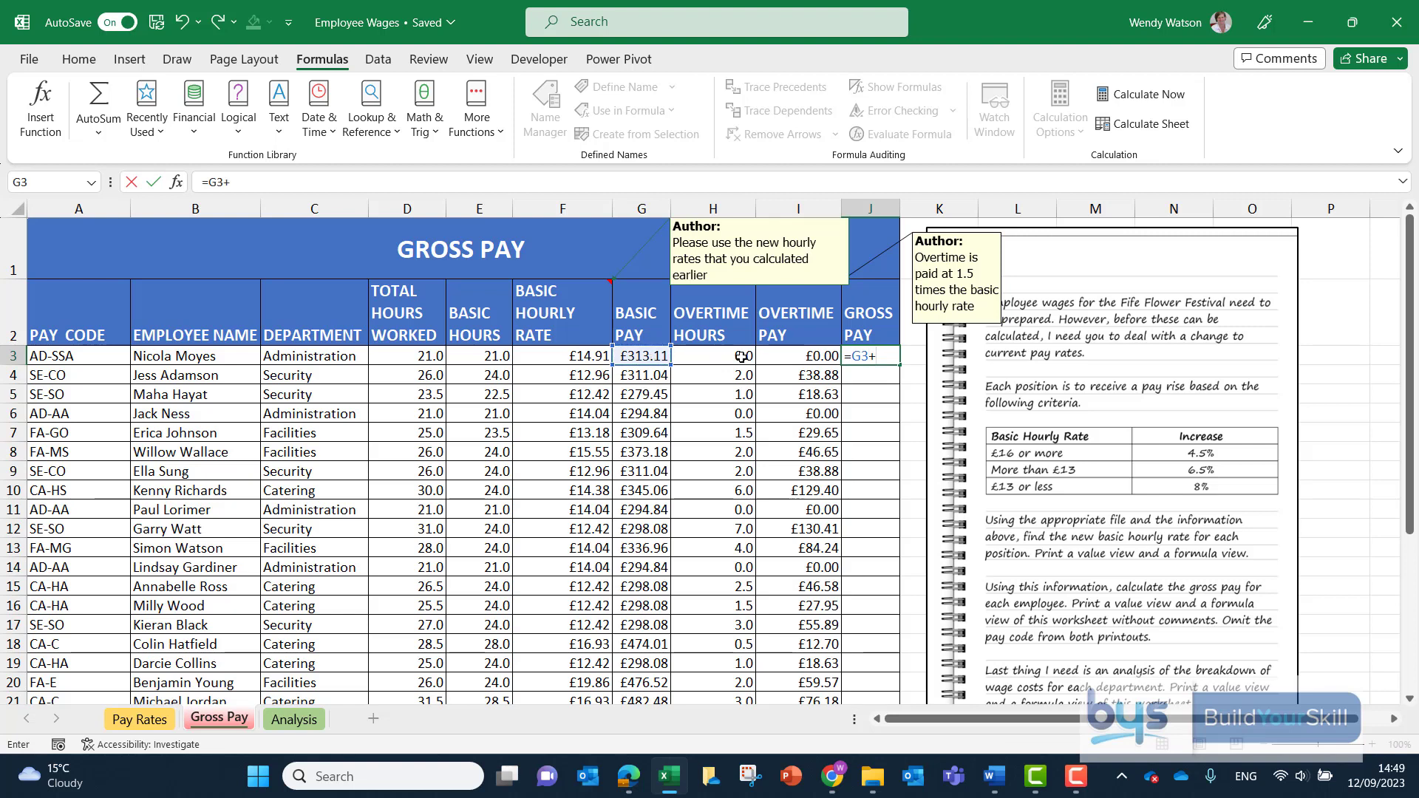
left_click(793, 358)
key("Return")
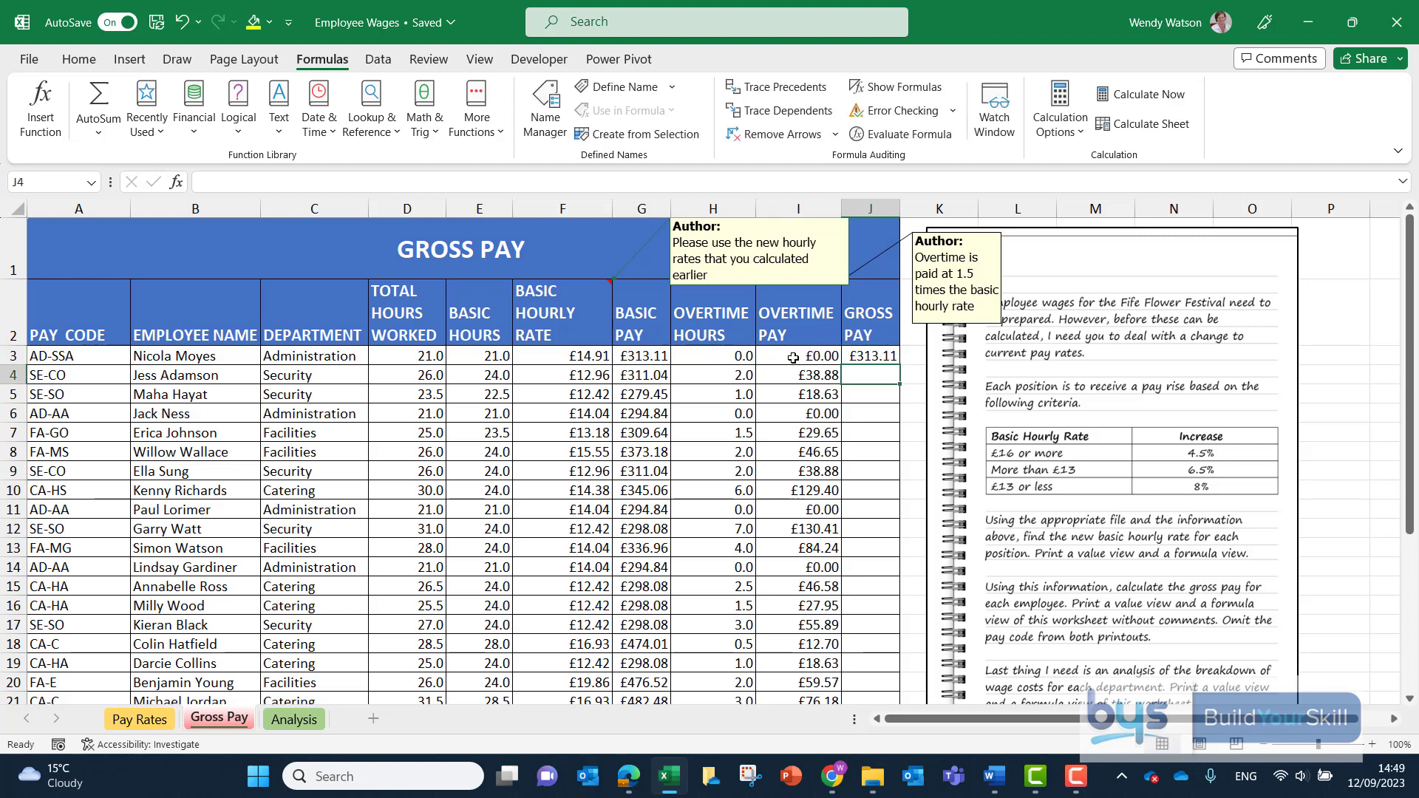
left_click(887, 356)
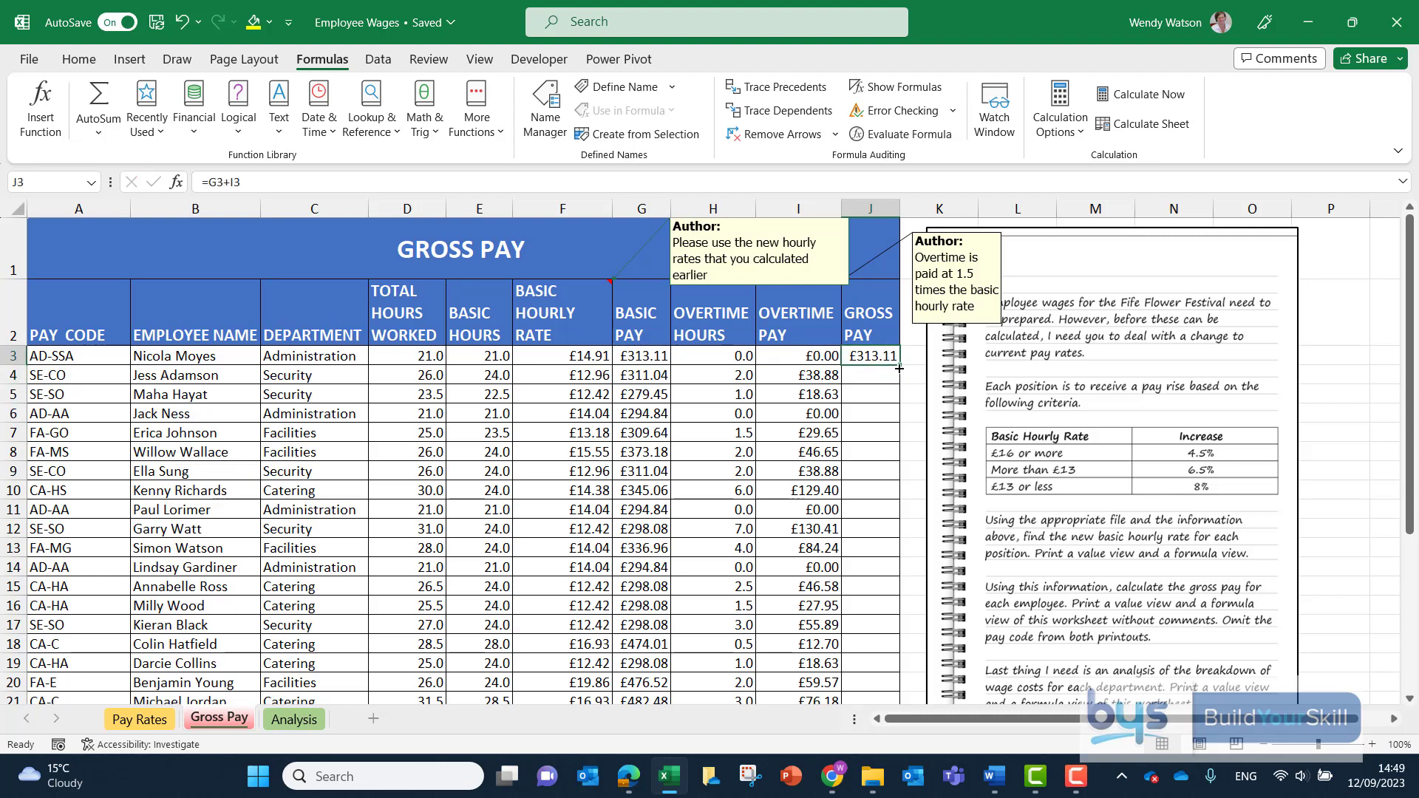
double_click(899, 366)
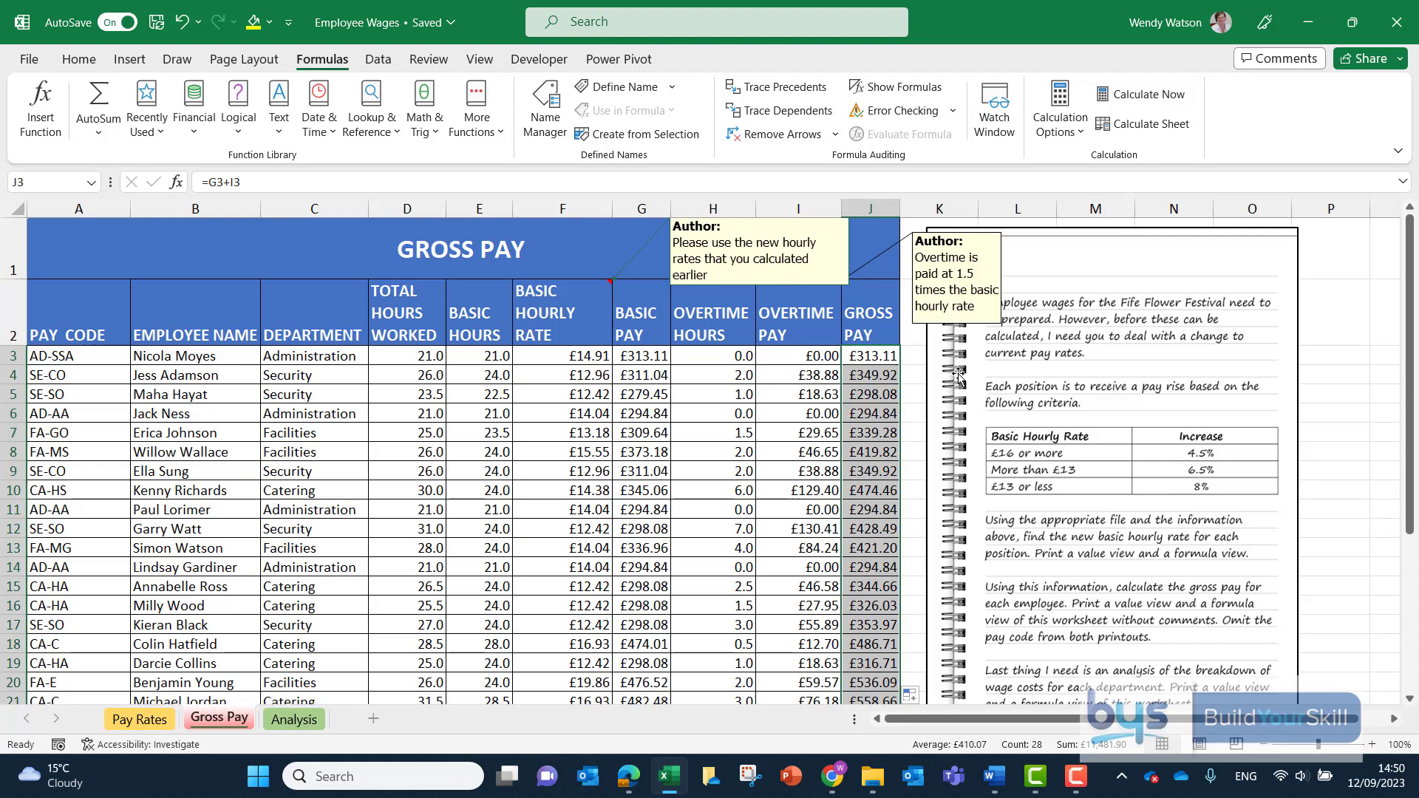
- Delete the notes on the F2 and I2 header cells
right_click(592, 297)
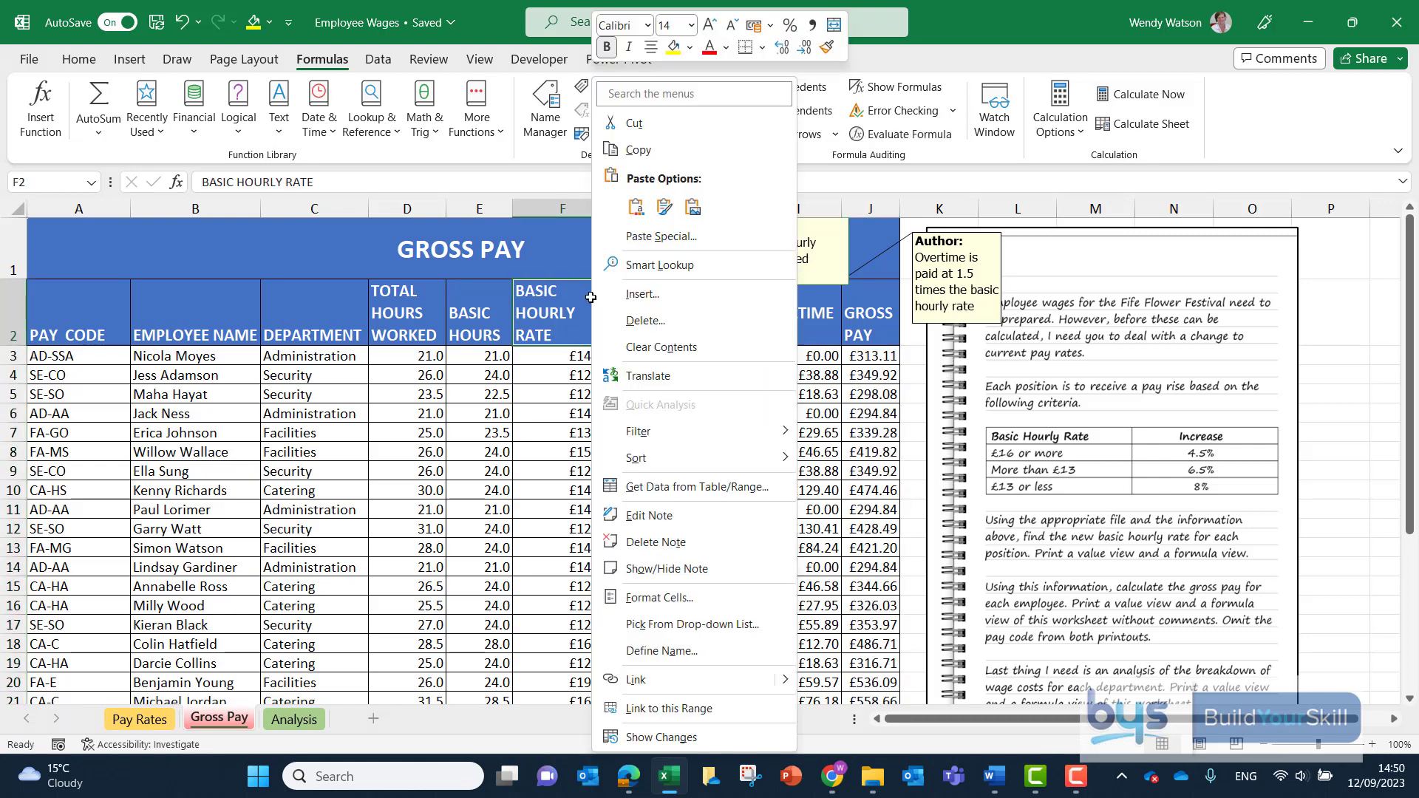
left_click(652, 544)
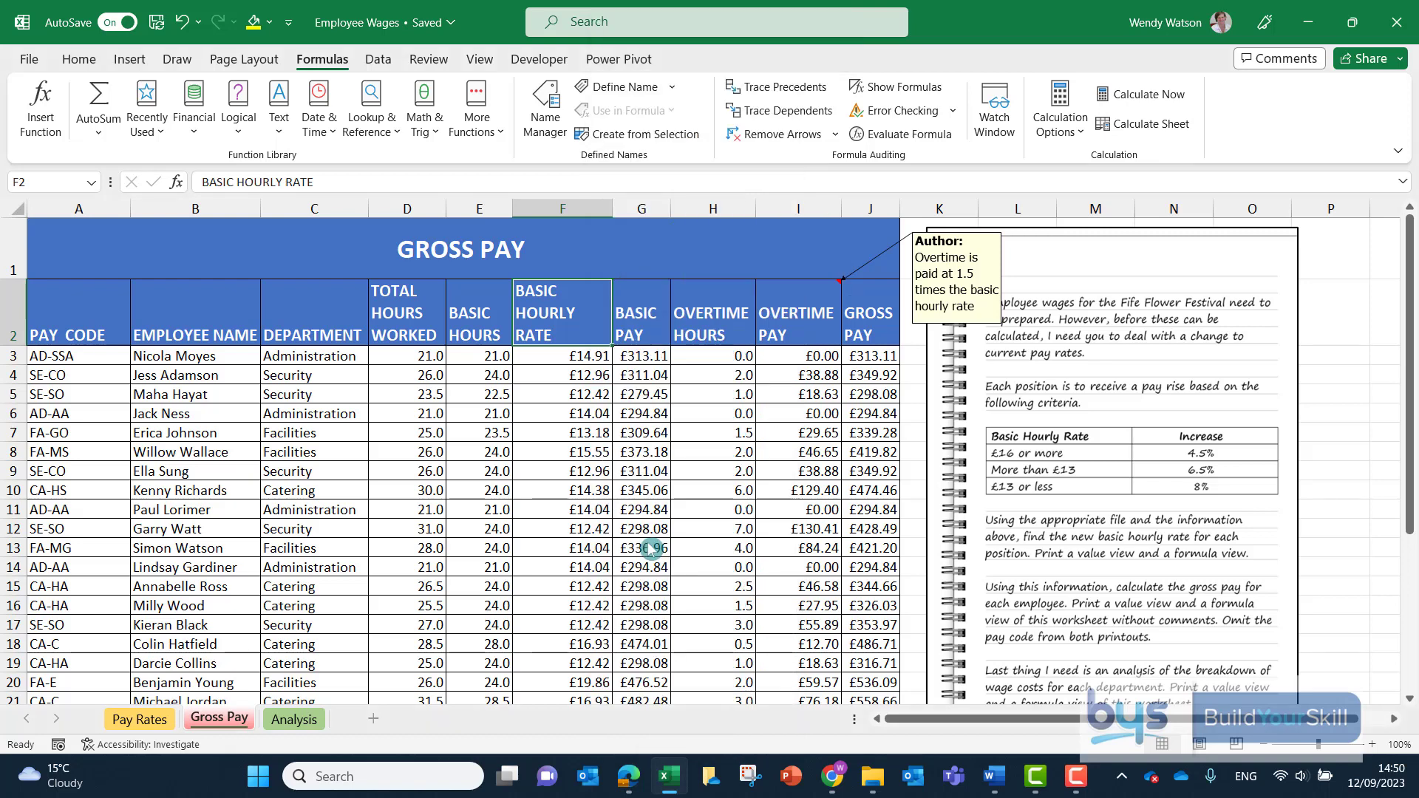
left_click(807, 289)
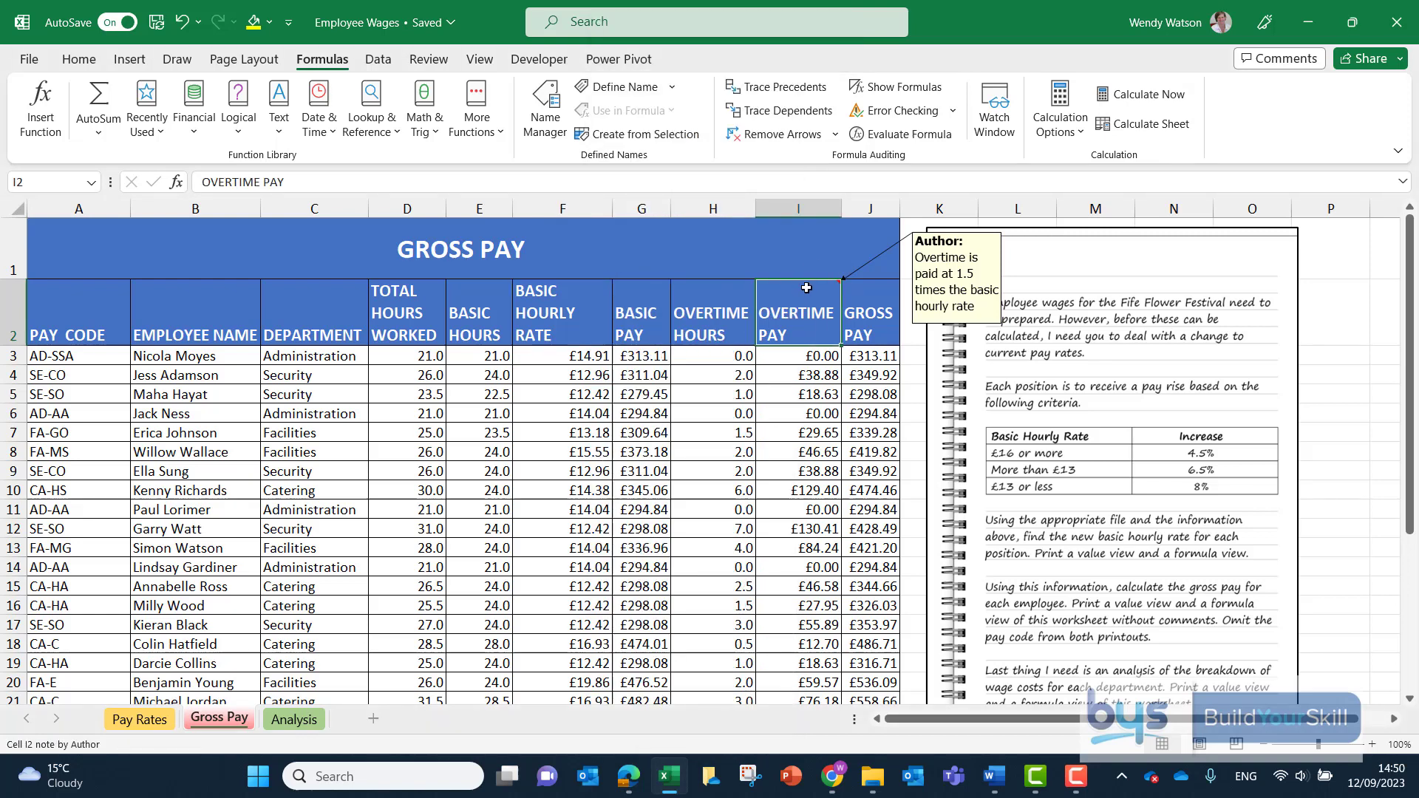
right_click(807, 294)
right_click(773, 290)
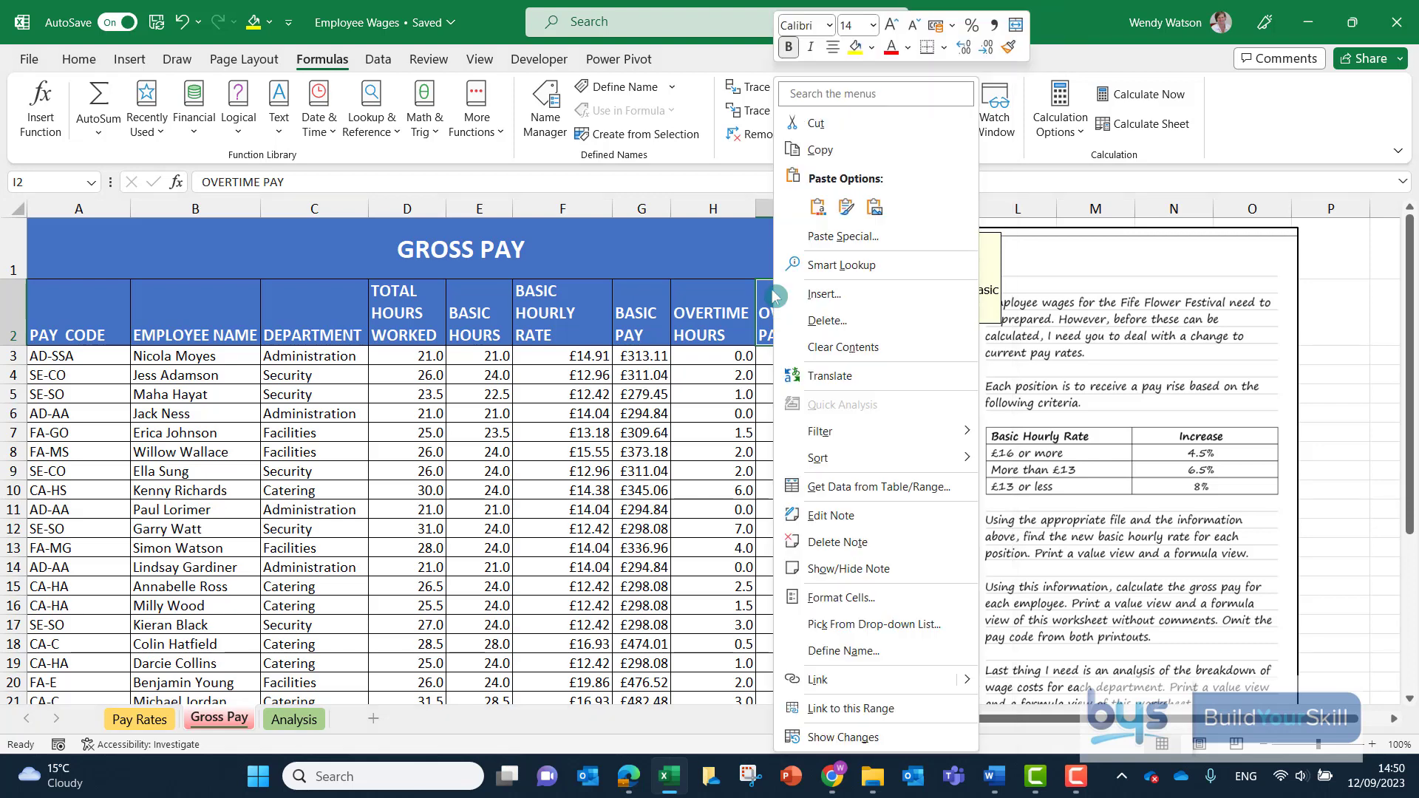
left_click(835, 544)
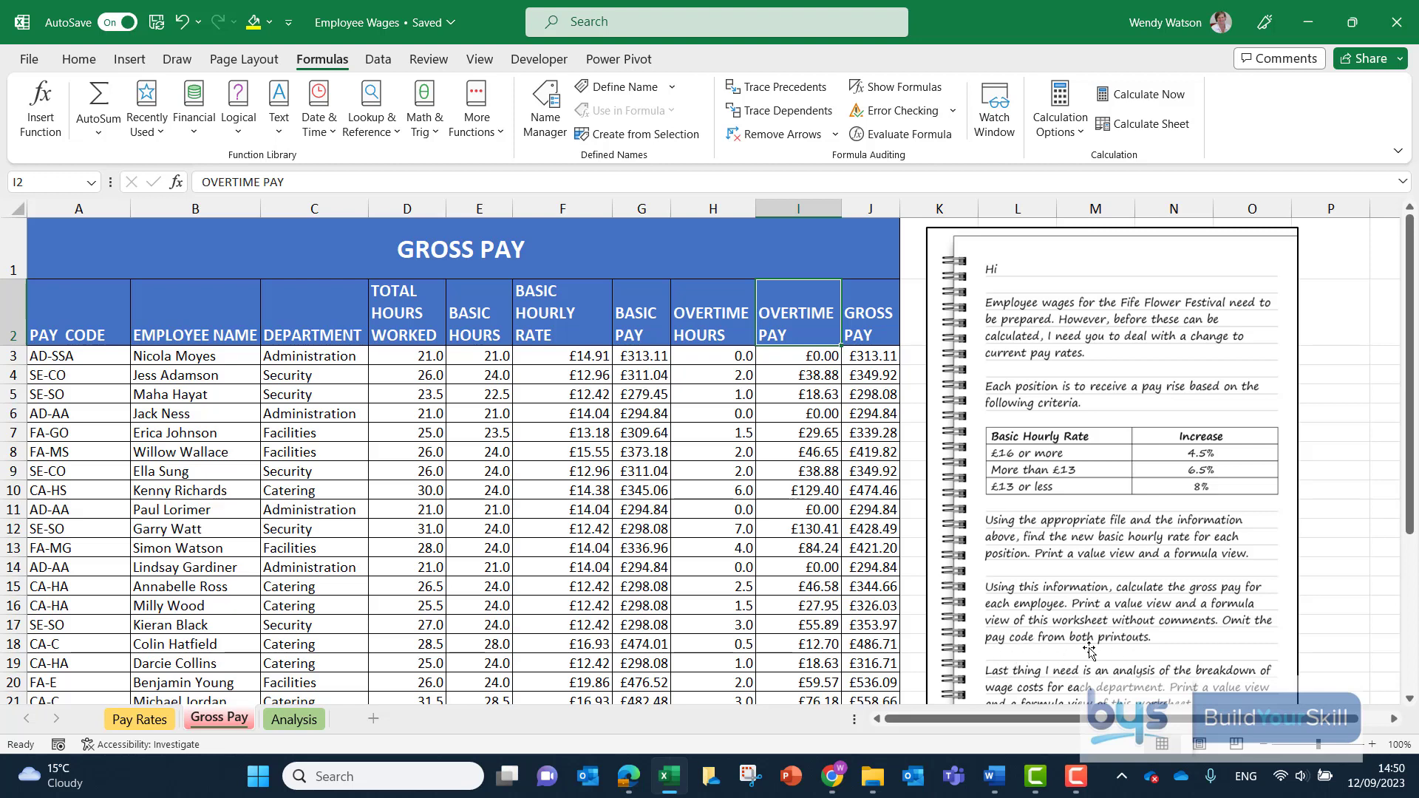
- Hide column A, the PAY CODE column
left_click(53, 211)
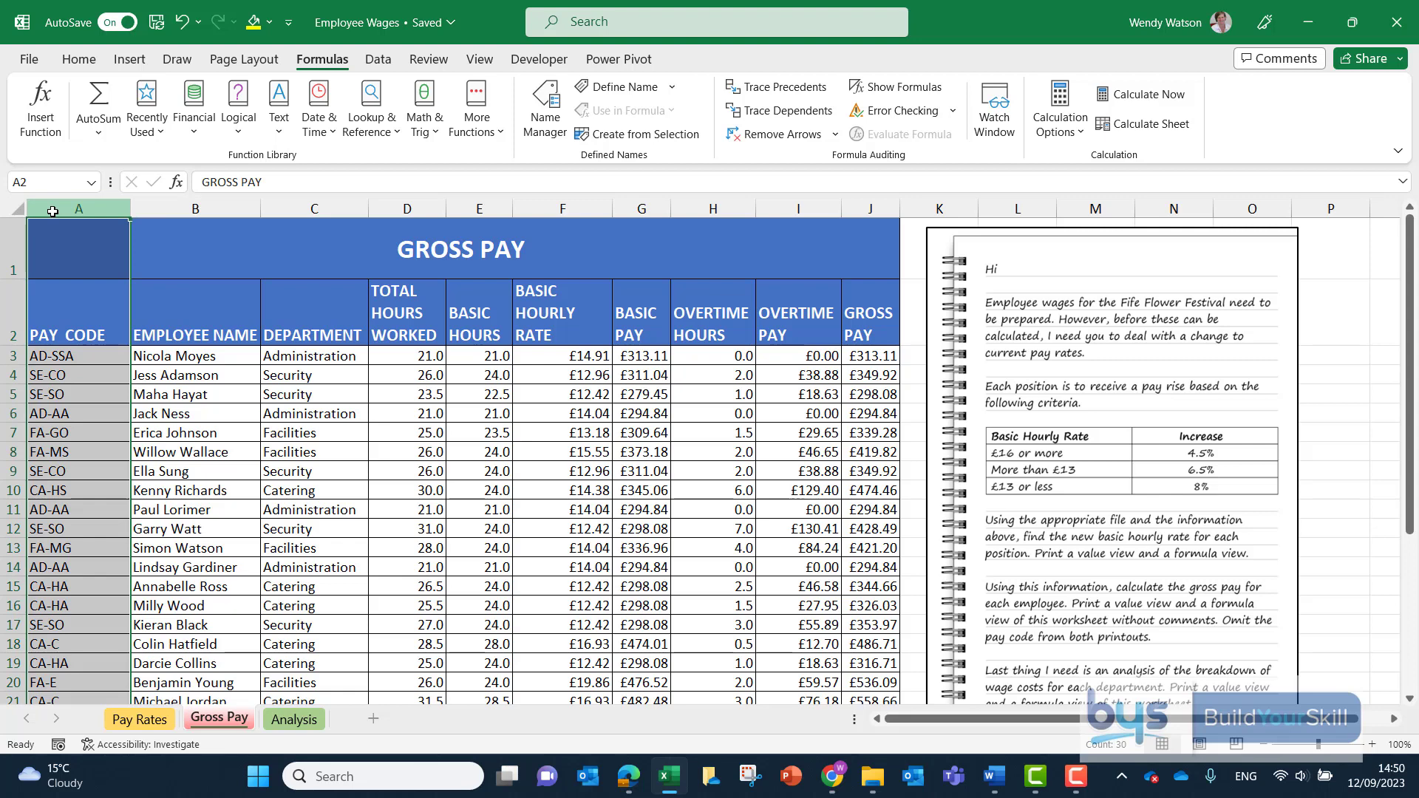
right_click(52, 211)
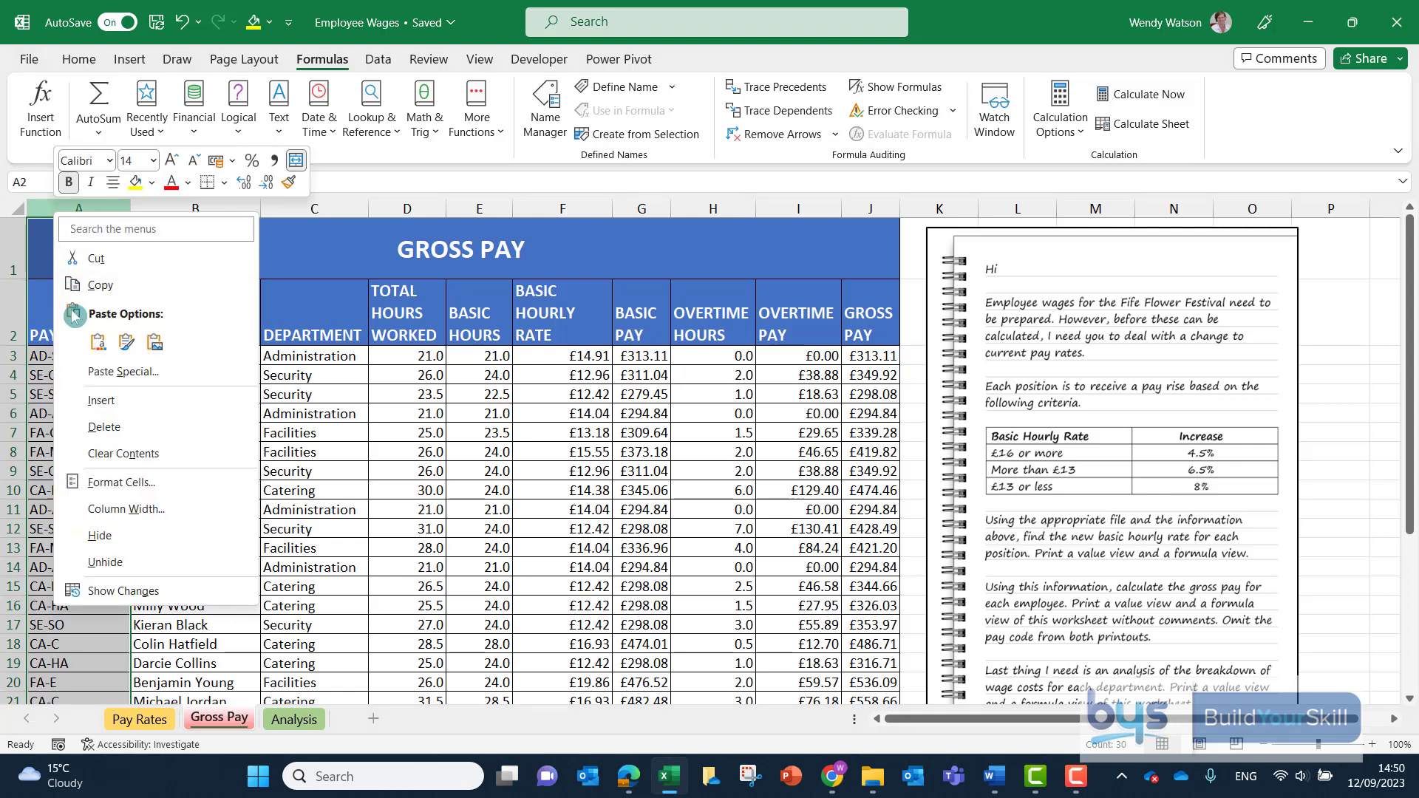
left_click(104, 538)
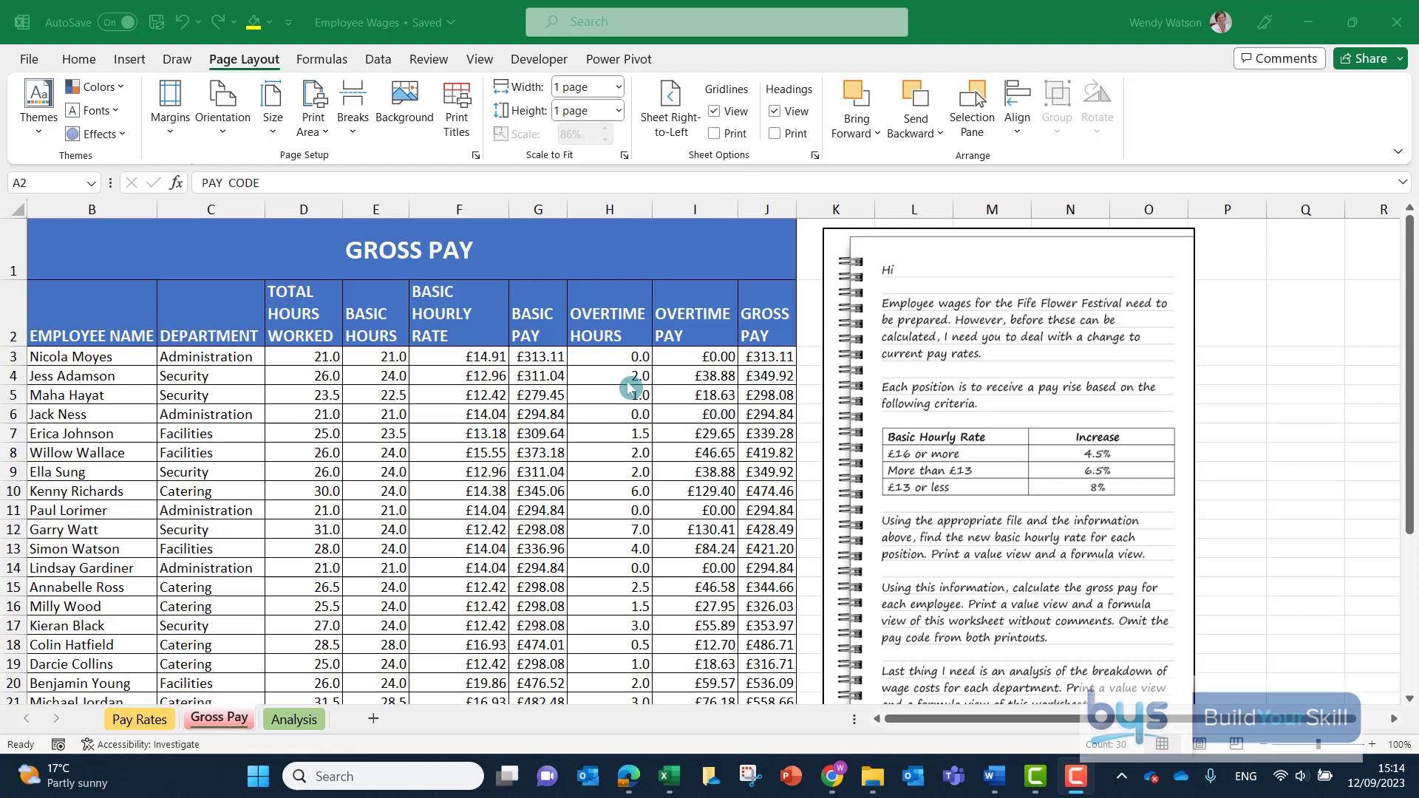
- Turn on Show Formulas and widen column F to fit the full VLOOKUP formulas
left_click(325, 60)
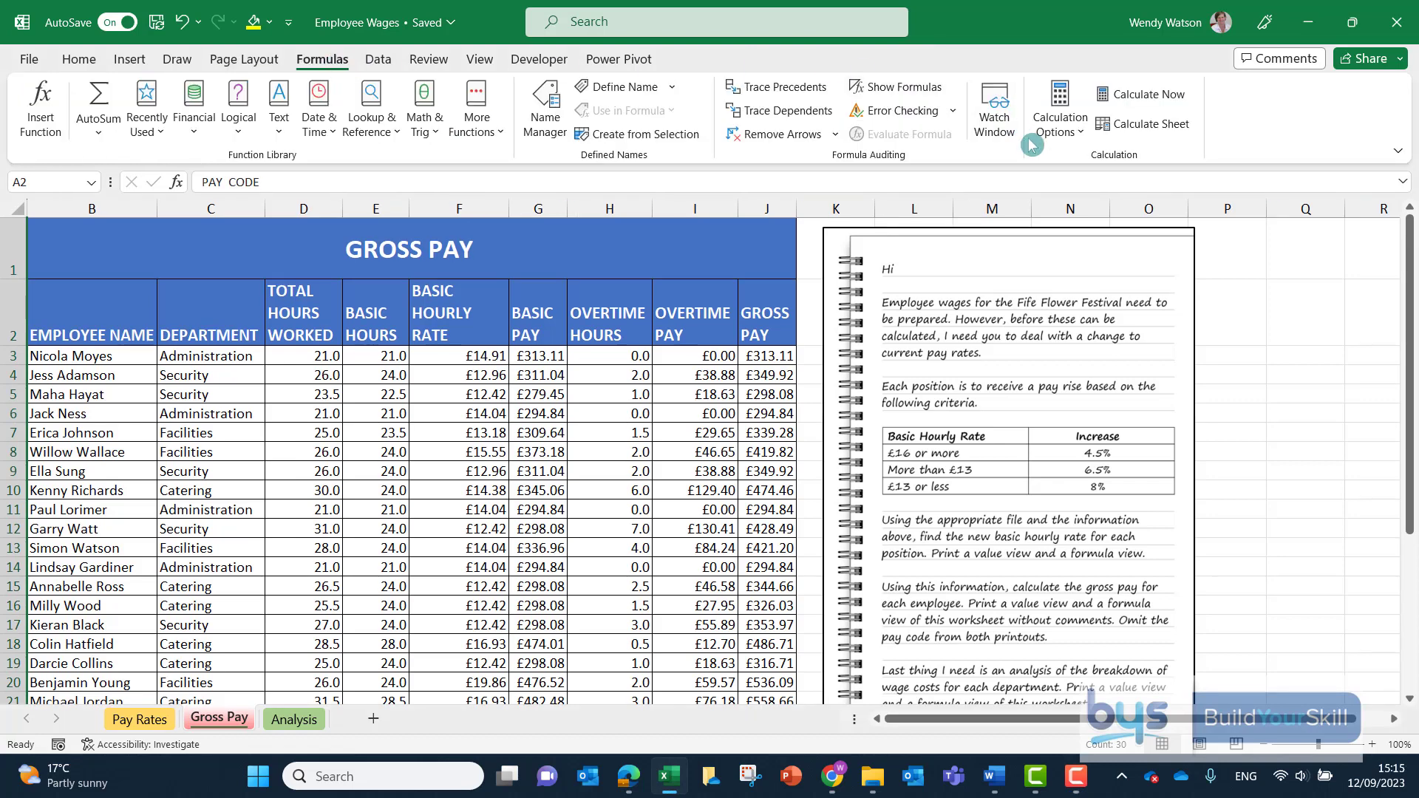
left_click(906, 94)
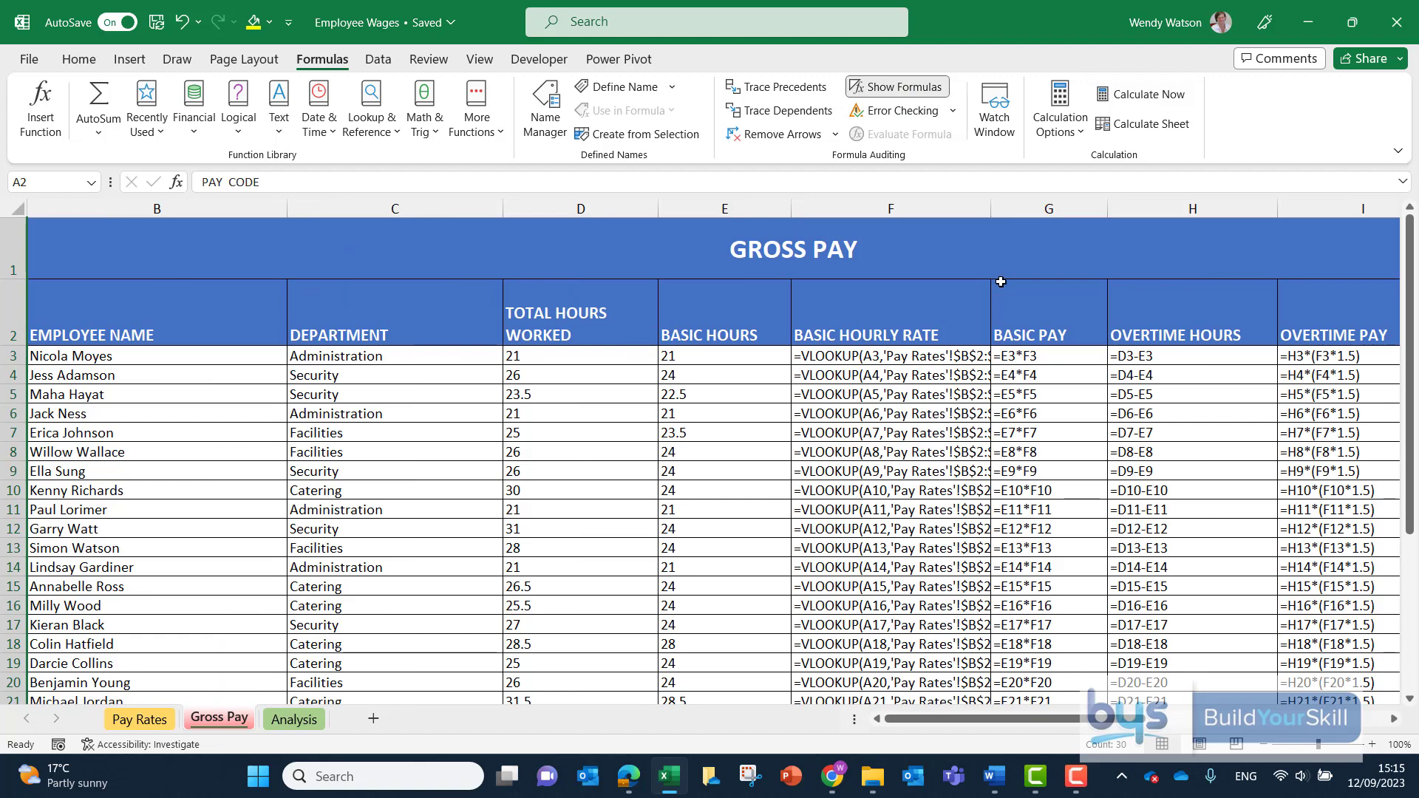
left_click_drag(992, 209, 1145, 222)
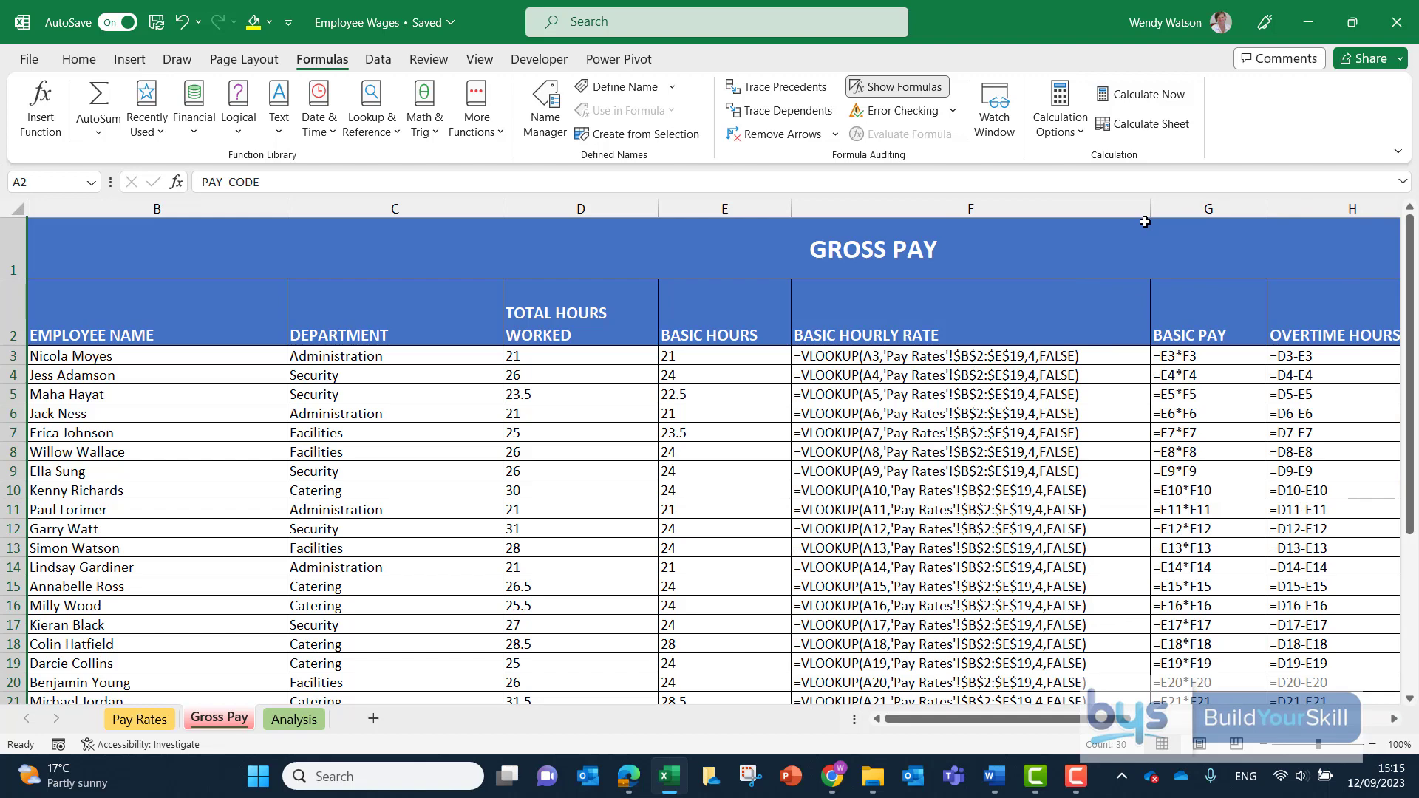